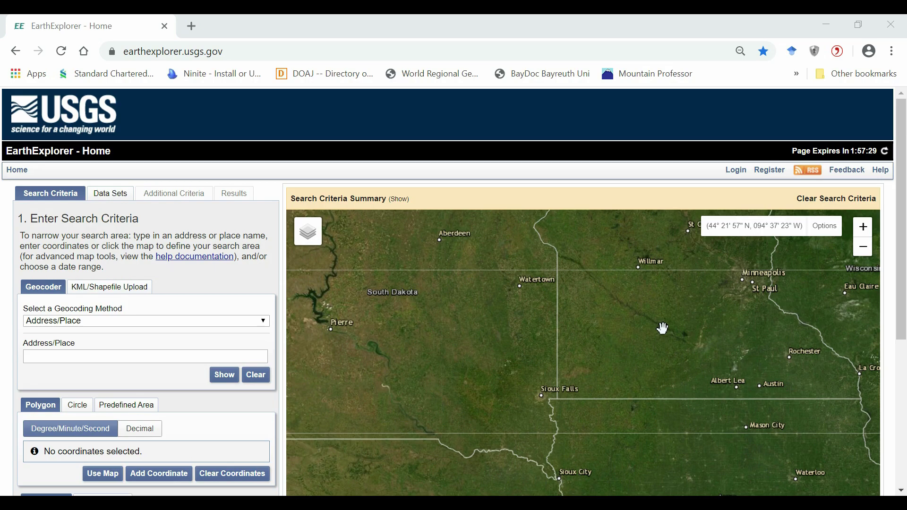
# Examine the username and password requirements on the user registration page, and return to the EarthExplorer home page
pyautogui.click(769, 170)
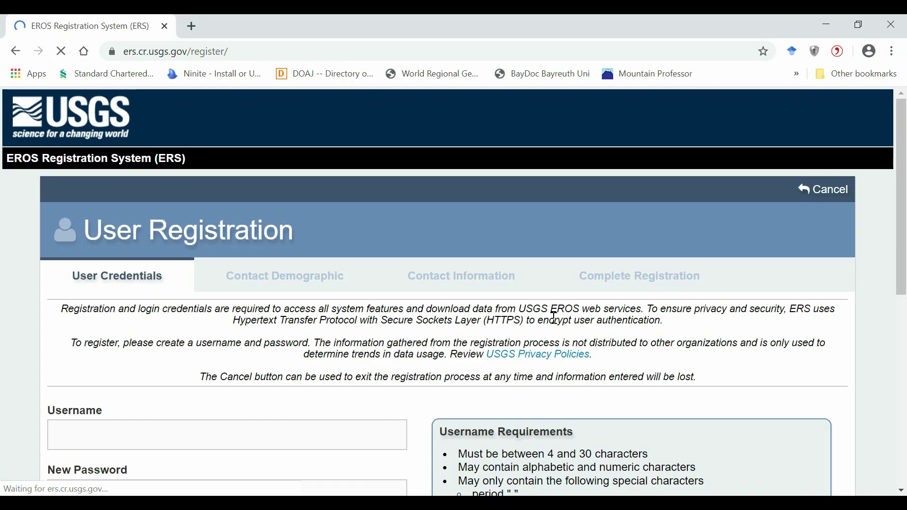
pyautogui.scroll(-3, 511, 371)
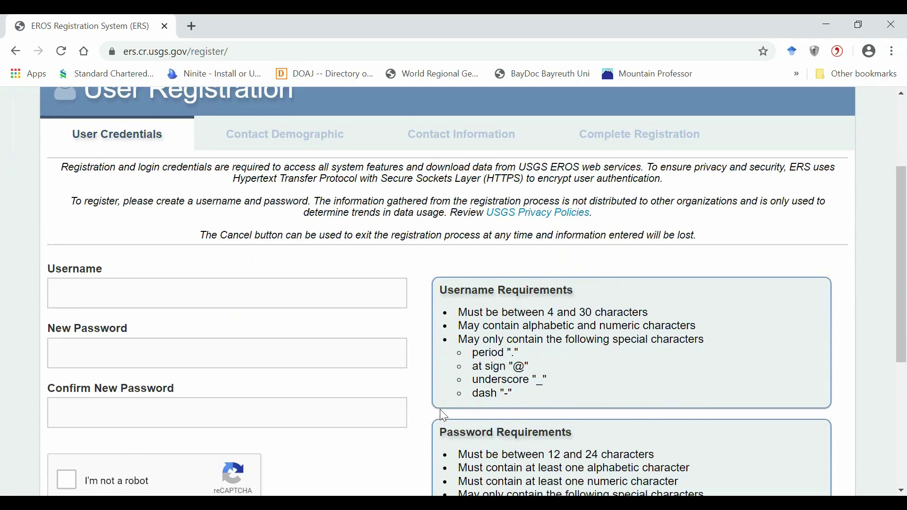
pyautogui.scroll(1, 406, 389)
pyautogui.scroll(-2, 402, 389)
pyautogui.scroll(1, 403, 360)
pyautogui.scroll(1, 403, 360)
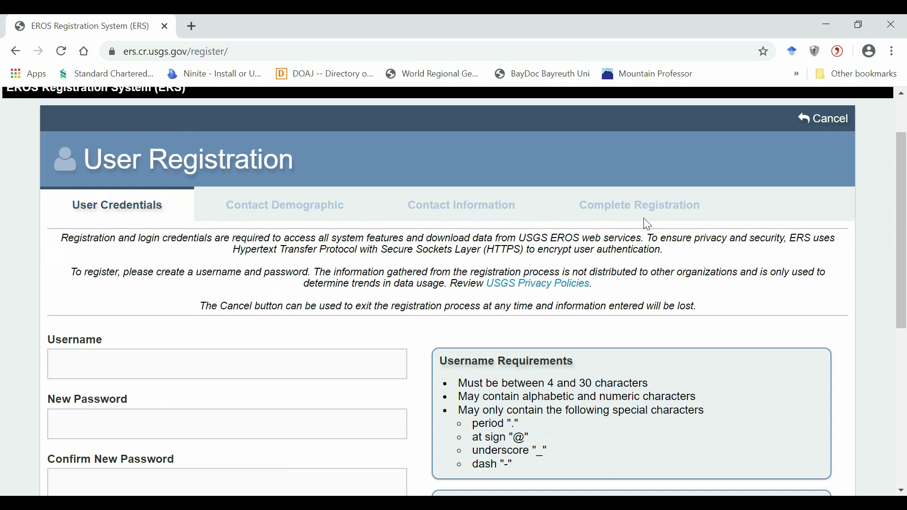
pyautogui.scroll(2, 645, 289)
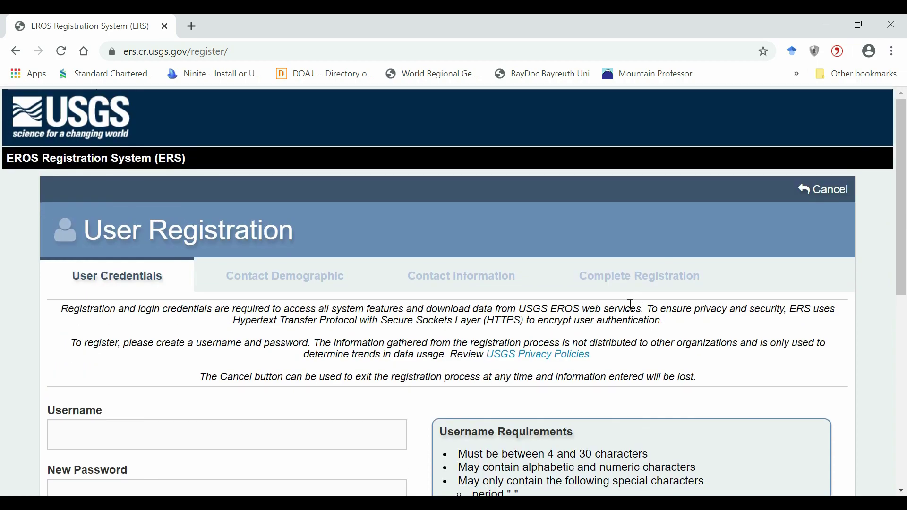
pyautogui.click(15, 50)
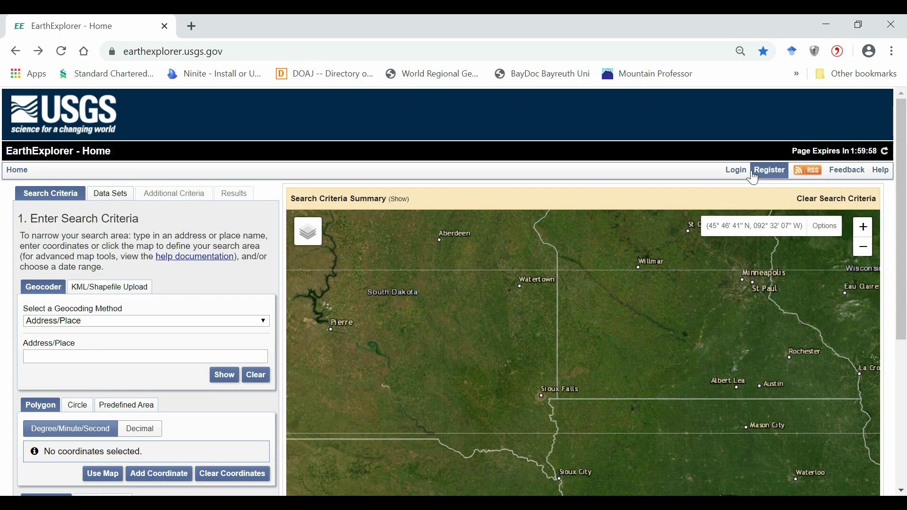
# Sign in to the USGS account with the registered username and the account password
pyautogui.click(740, 175)
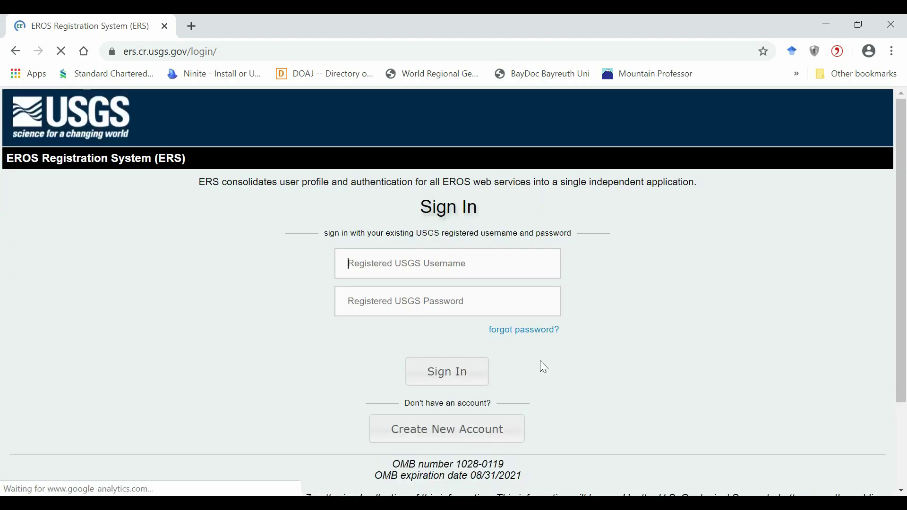
pyautogui.click(455, 255)
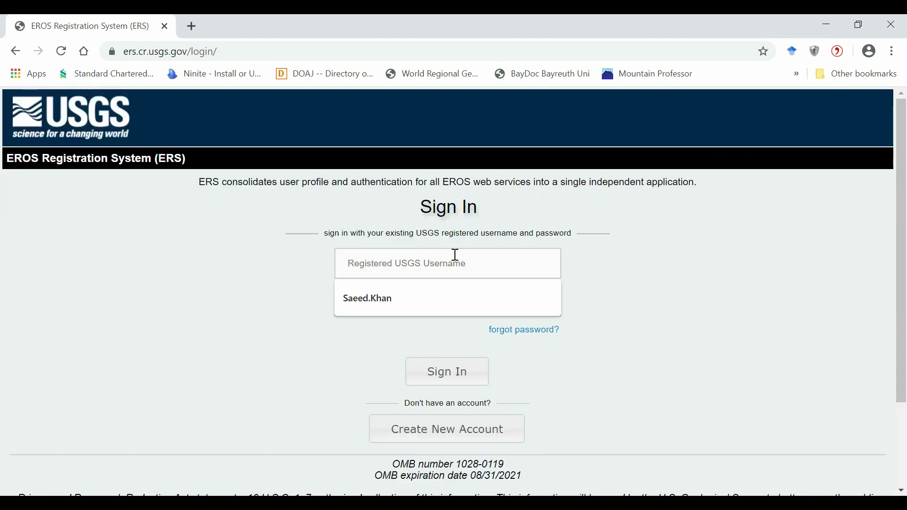
pyautogui.press('Down')
pyautogui.press('Tab')
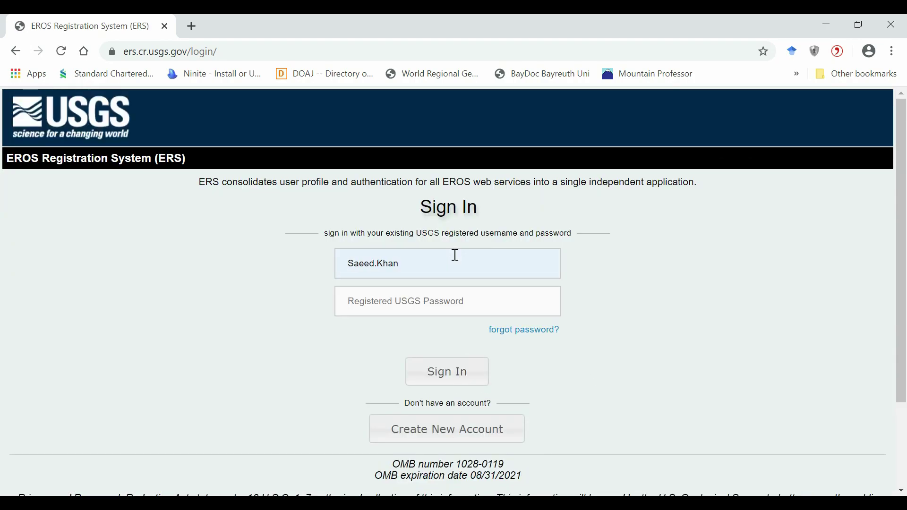
pyautogui.write('s•••')
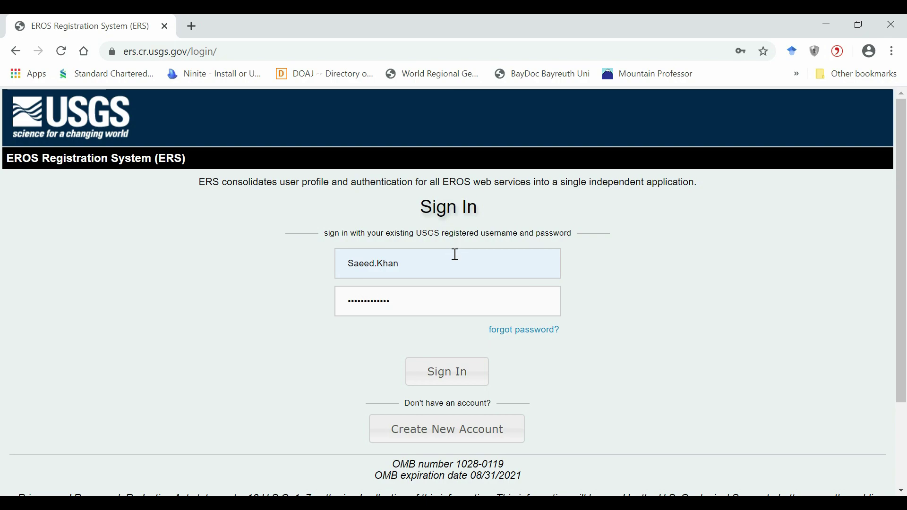
pyautogui.click(447, 367)
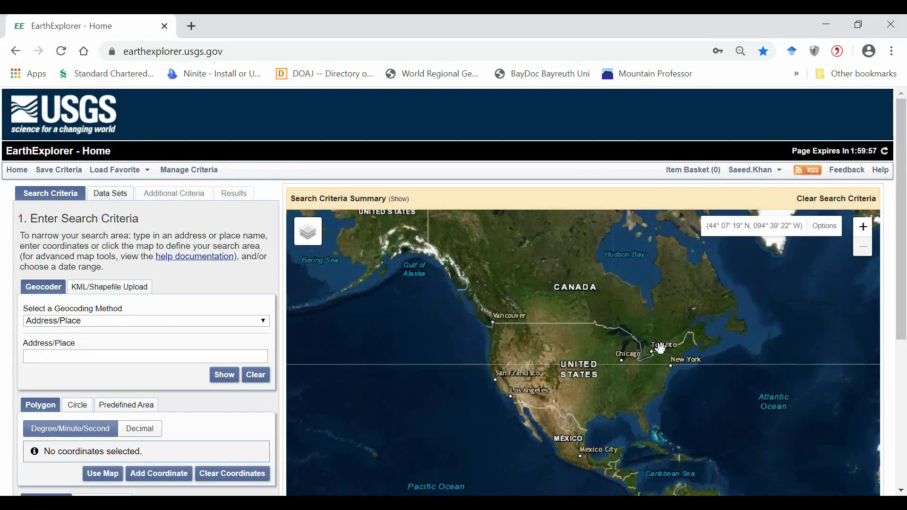
pyautogui.moveTo(704, 300); pyautogui.dragTo(550, 345)
pyautogui.moveTo(690, 367); pyautogui.dragTo(641, 324)
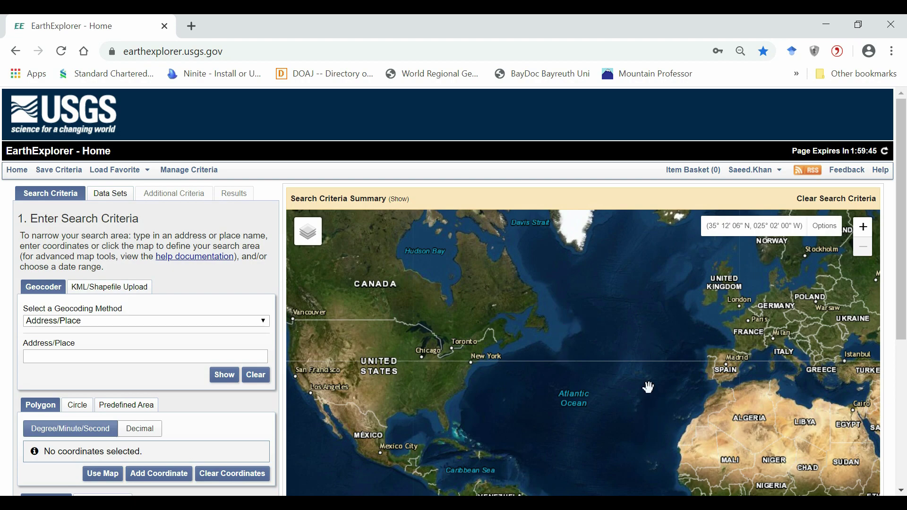
pyautogui.moveTo(668, 385); pyautogui.dragTo(714, 379)
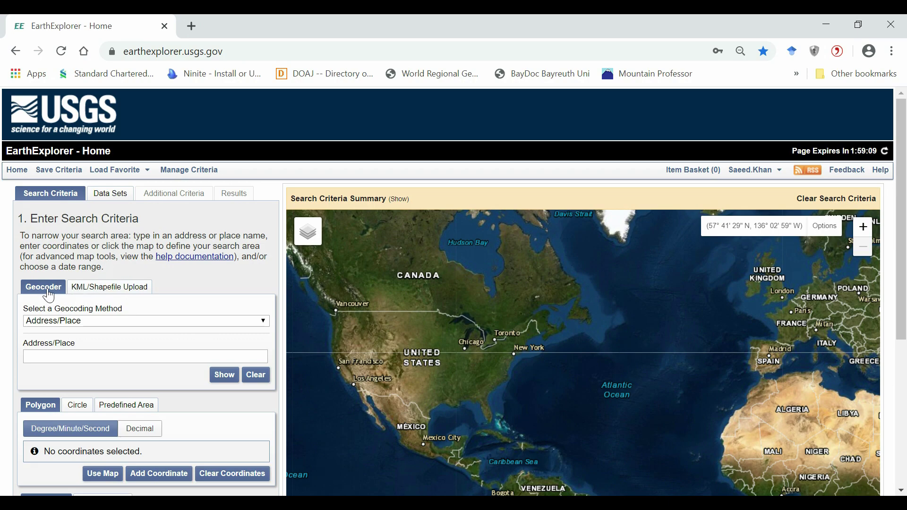
pyautogui.click(108, 289)
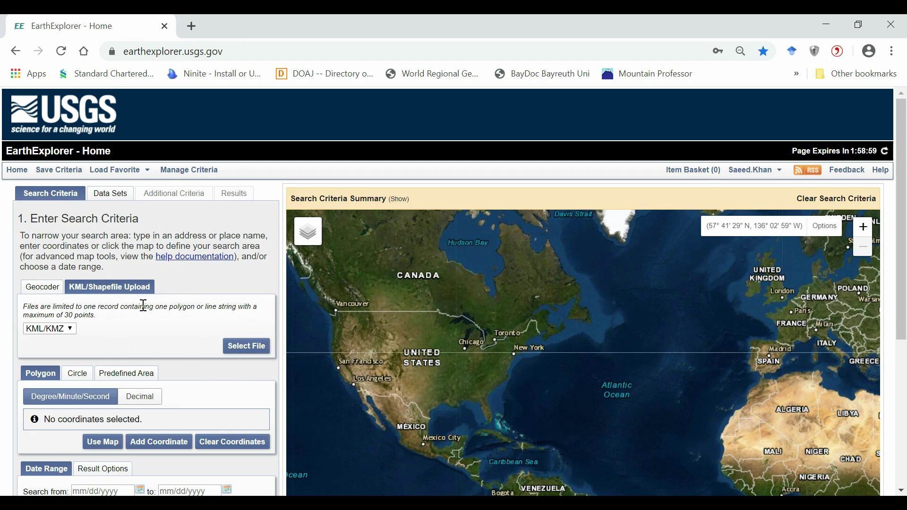
pyautogui.click(42, 287)
# Find the place Bayreuth with the geocoder and use the Bayreuth, Germany result as the area-of-interest coordinate
pyautogui.click(65, 355)
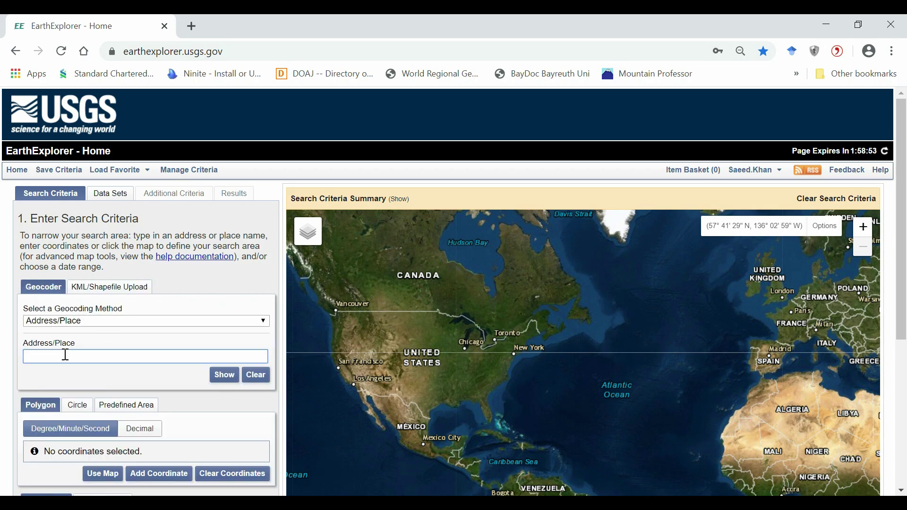
pyautogui.write('Bayreuth')
pyautogui.click(227, 377)
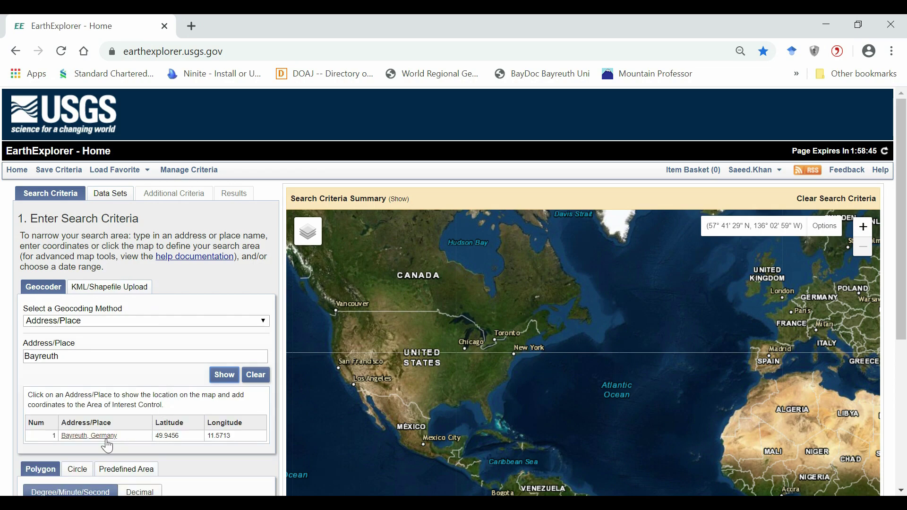
pyautogui.click(106, 439)
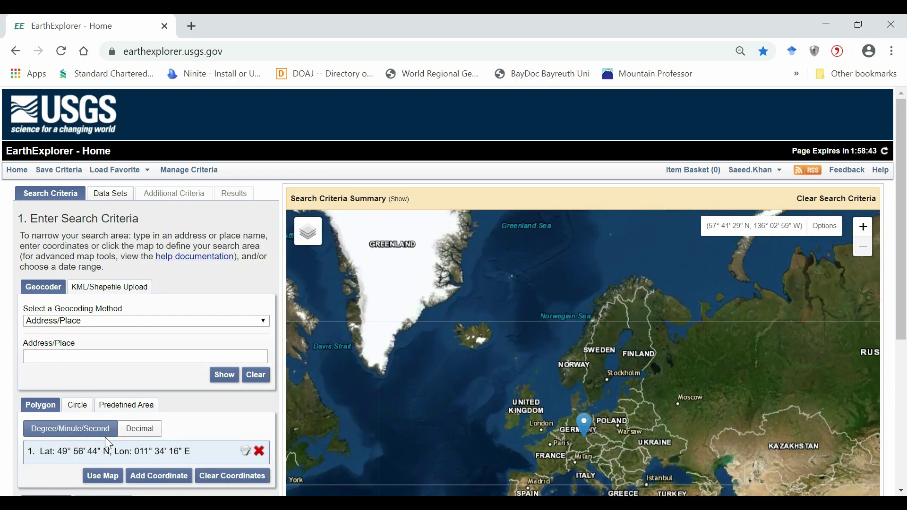
pyautogui.scroll(3, 599, 440)
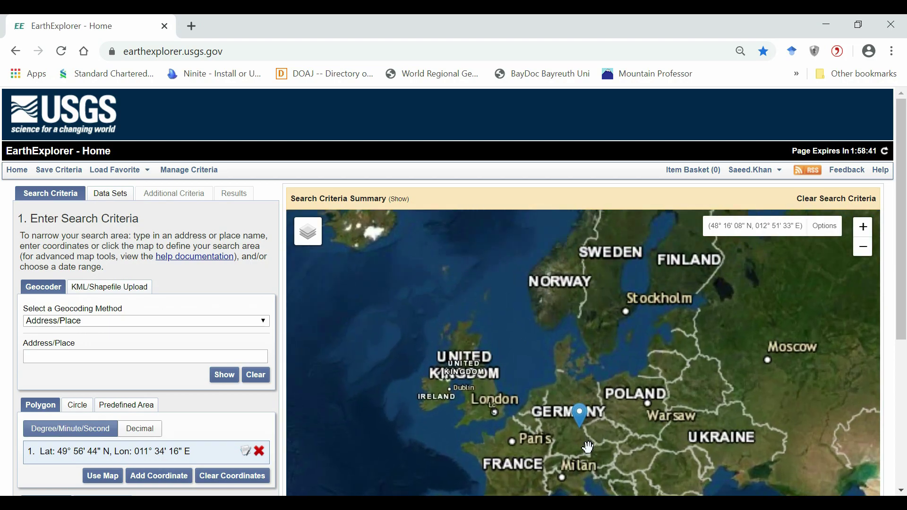
pyautogui.scroll(4, 566, 411)
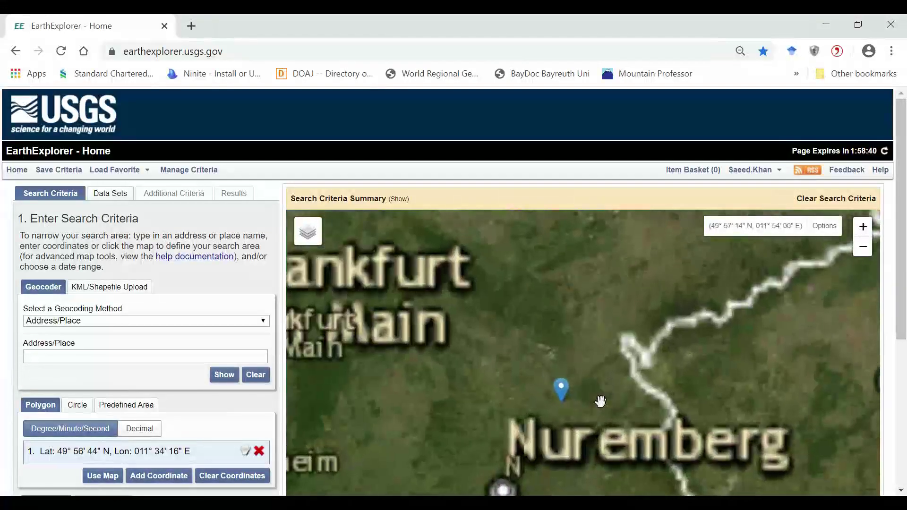
pyautogui.scroll(2, 524, 402)
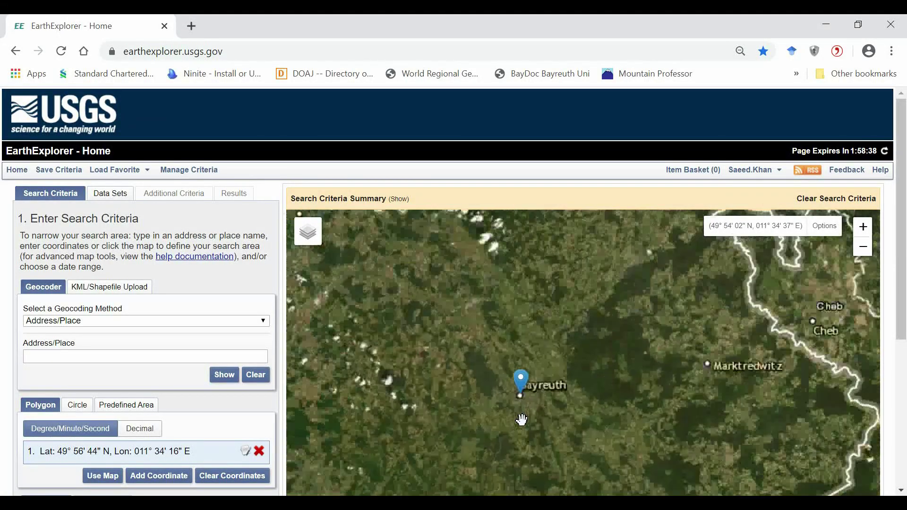
pyautogui.scroll(-1, 527, 394)
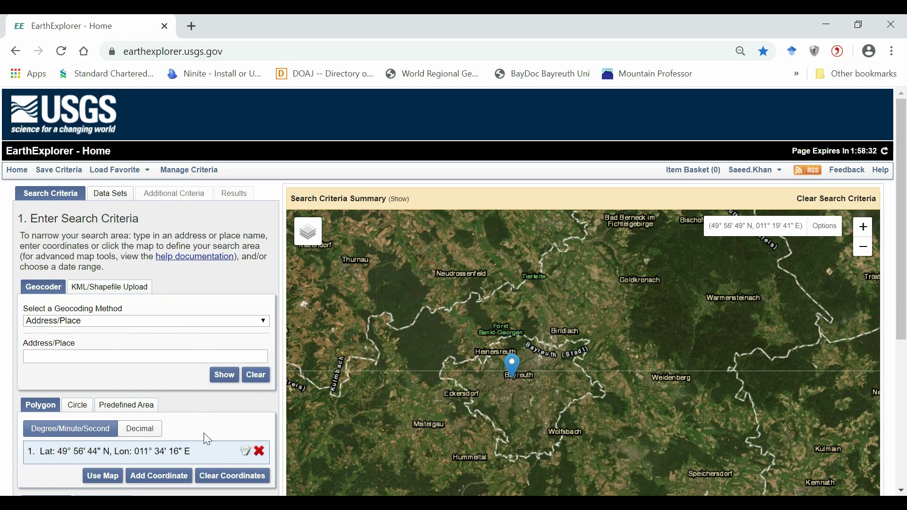
# Set the search date range from 03/01/2020 to 05/05/2020
pyautogui.moveTo(903, 310); pyautogui.dragTo(904, 382)
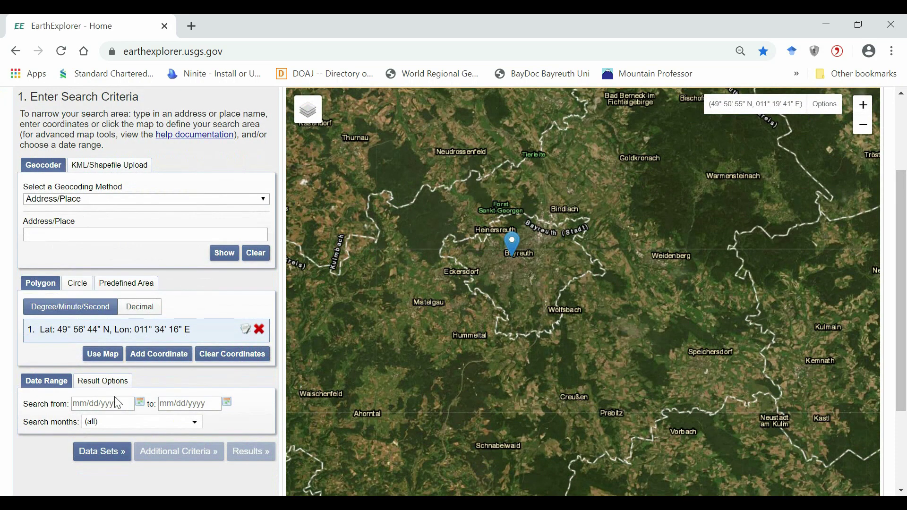
pyautogui.click(140, 403)
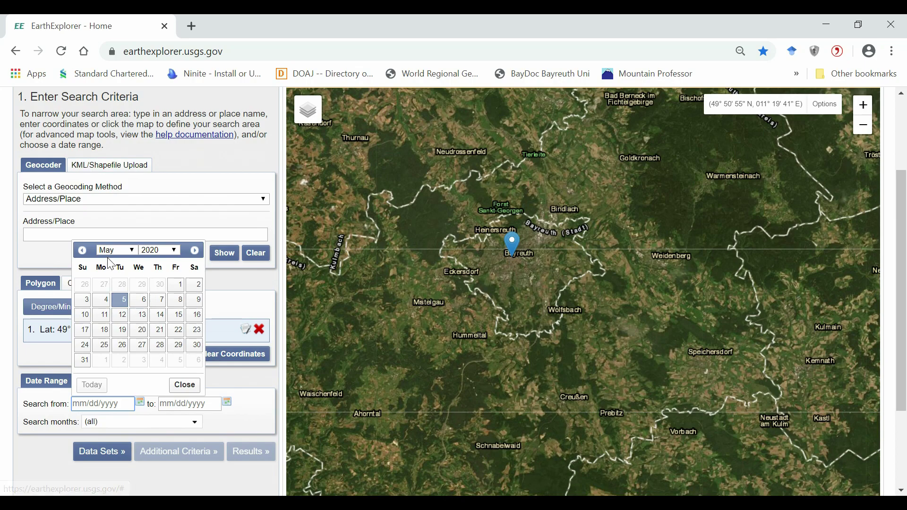
pyautogui.click(121, 250)
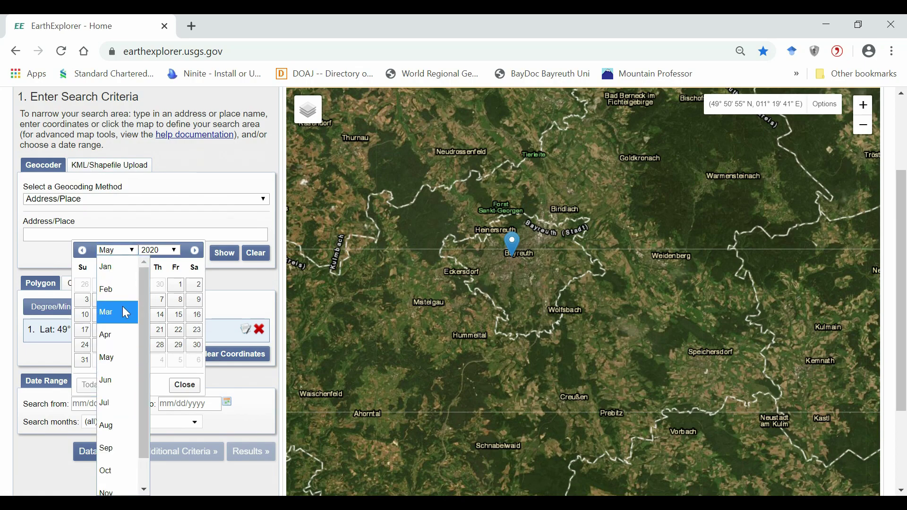
pyautogui.click(116, 308)
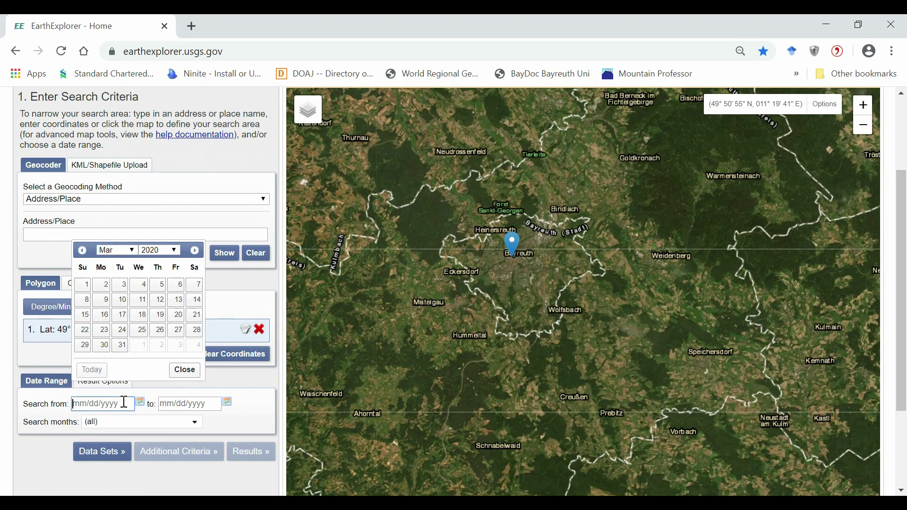
pyautogui.click(87, 286)
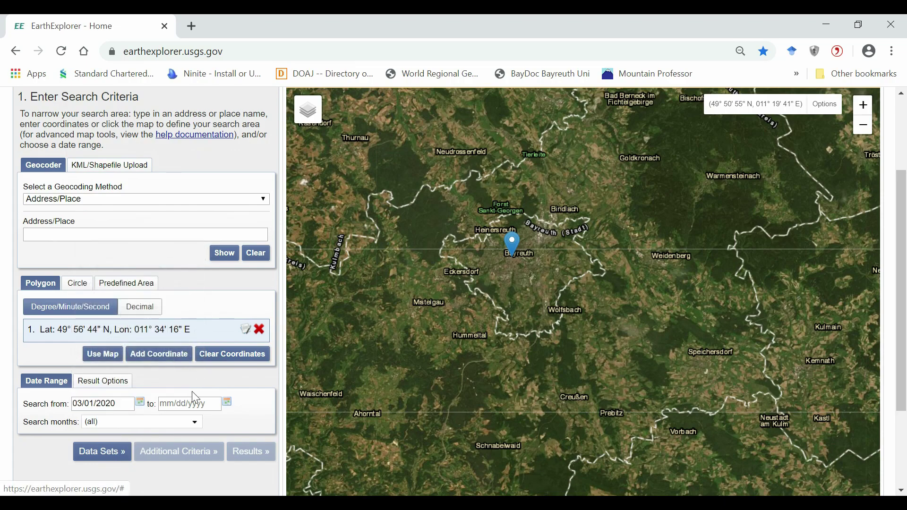
pyautogui.click(227, 403)
pyautogui.click(208, 299)
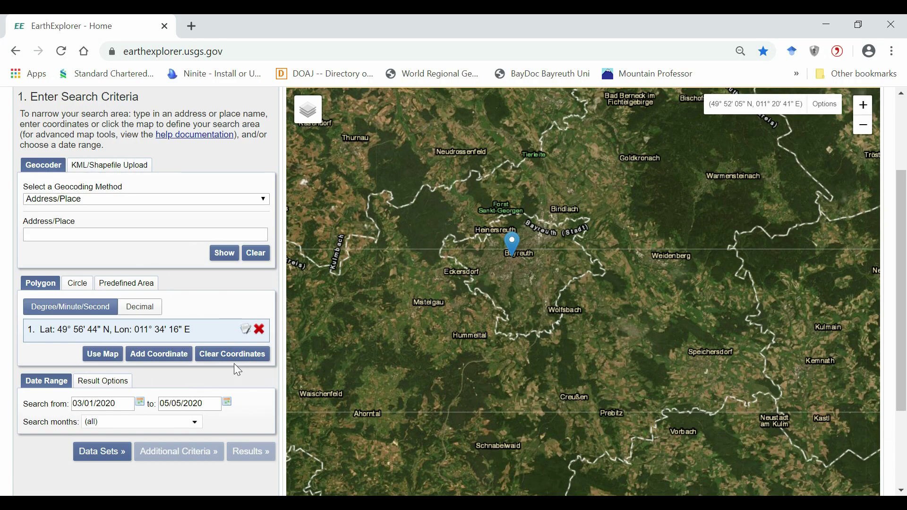
# Go to the data set selection and expand the Landsat category
pyautogui.scroll(3, 902, 234)
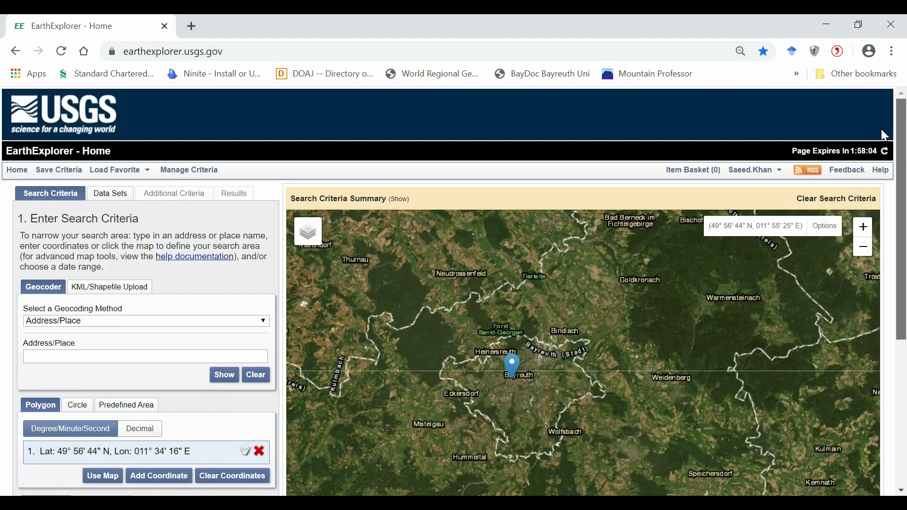
pyautogui.click(116, 193)
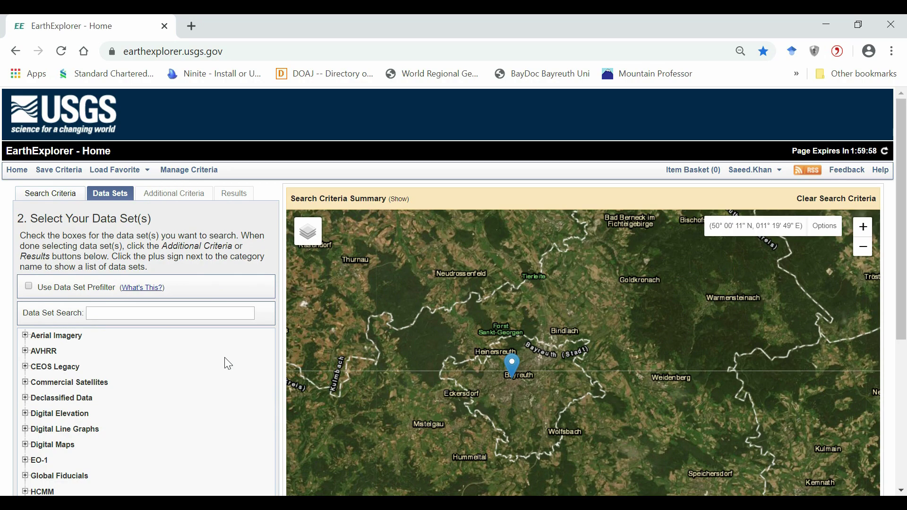
pyautogui.moveTo(904, 231); pyautogui.dragTo(906, 326)
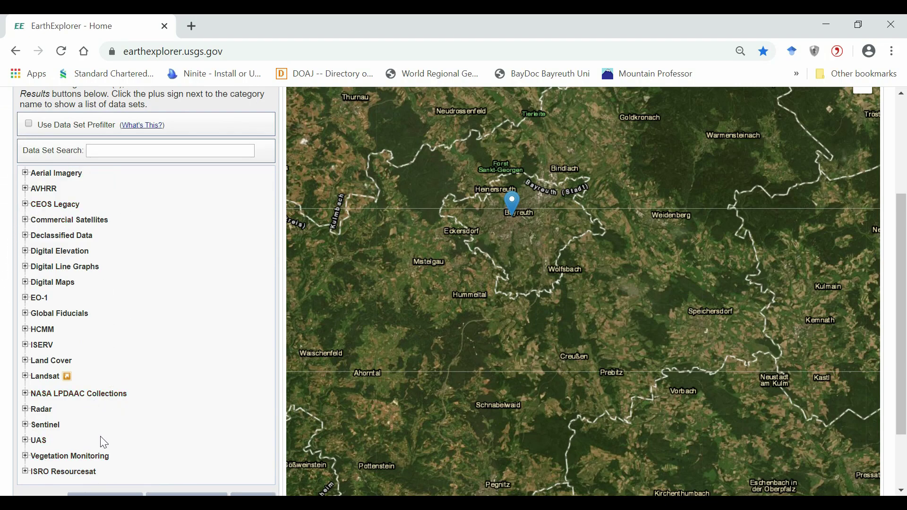
pyautogui.click(25, 378)
pyautogui.scroll(-2, 268, 430)
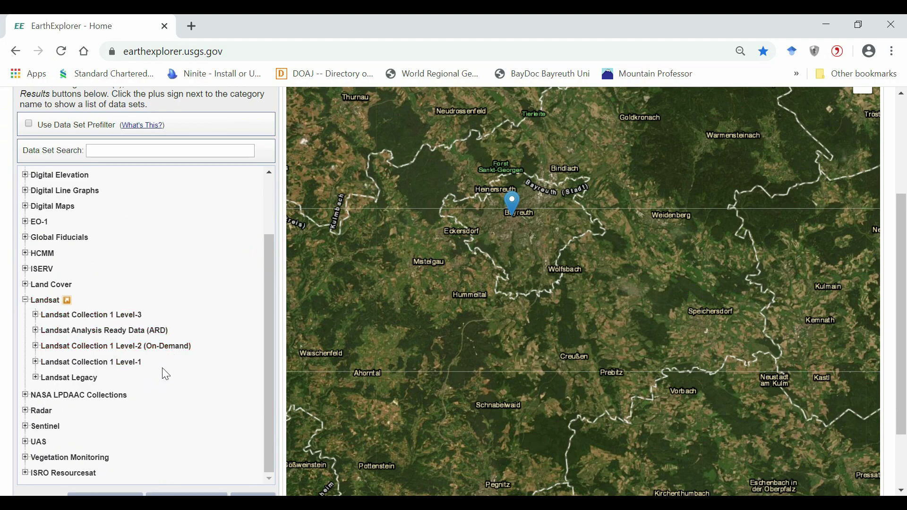
# Select the Landsat 8 OLI/TIRS C1 Level-1 data set under Landsat Collection 1 Level-1
pyautogui.click(35, 362)
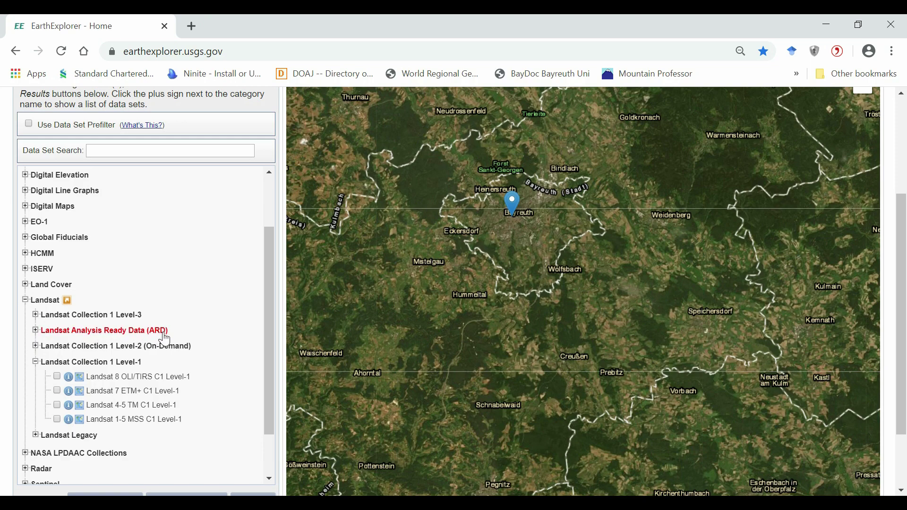
pyautogui.click(35, 331)
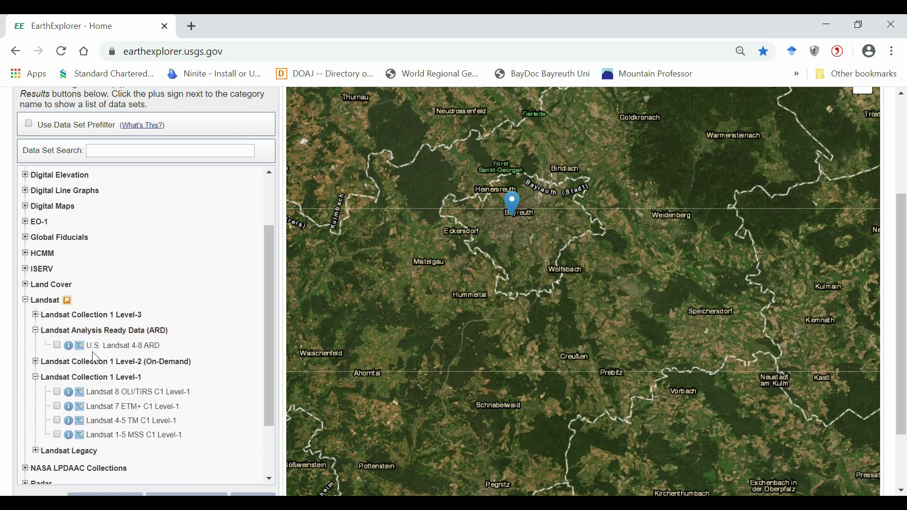
pyautogui.click(35, 331)
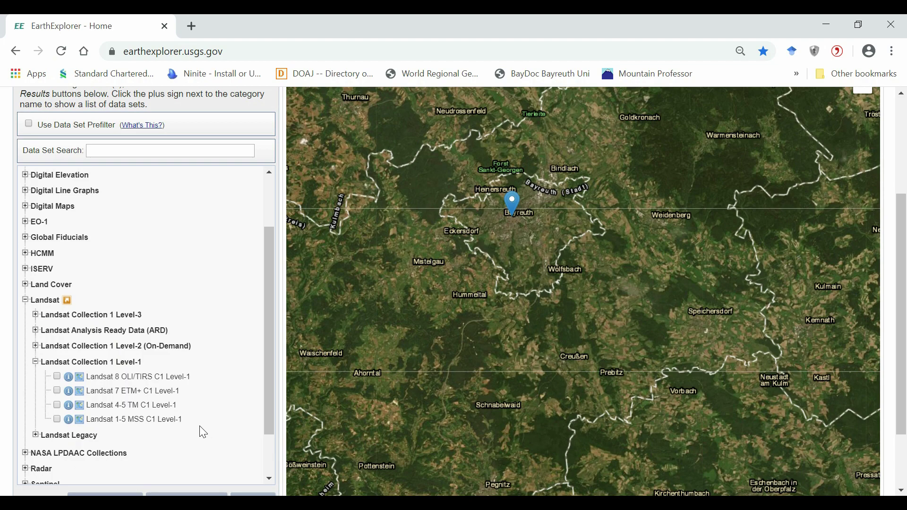
pyautogui.click(57, 377)
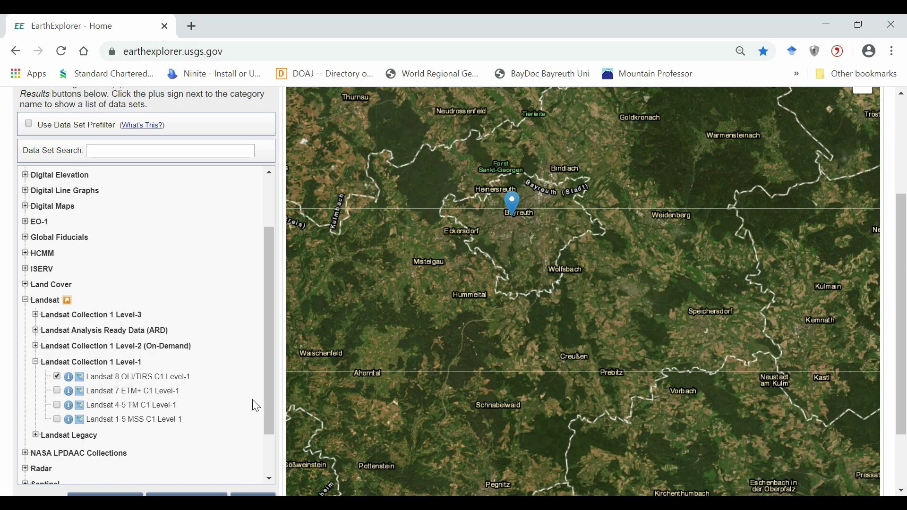
pyautogui.moveTo(273, 405); pyautogui.dragTo(273, 453)
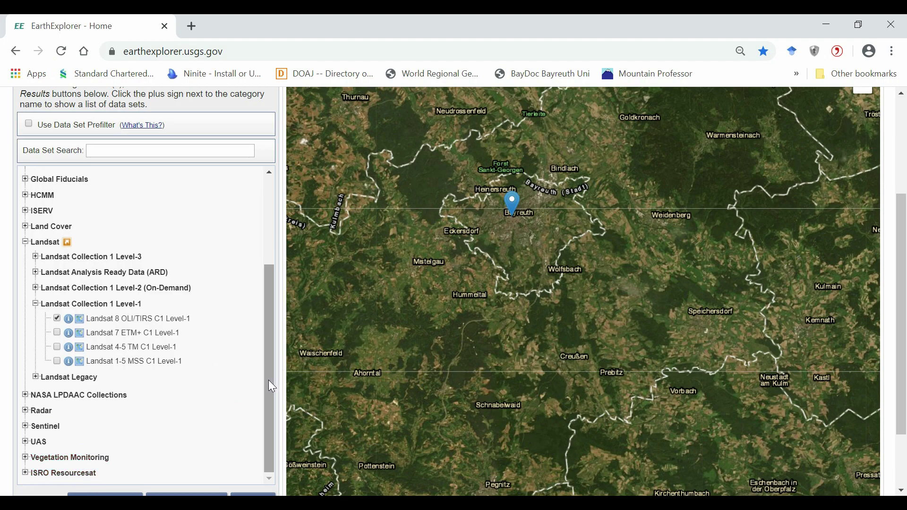
# Go to the additional criteria for the Landsat 8 OLI/TIRS C1 Level-1 data set
pyautogui.moveTo(904, 295); pyautogui.dragTo(899, 375)
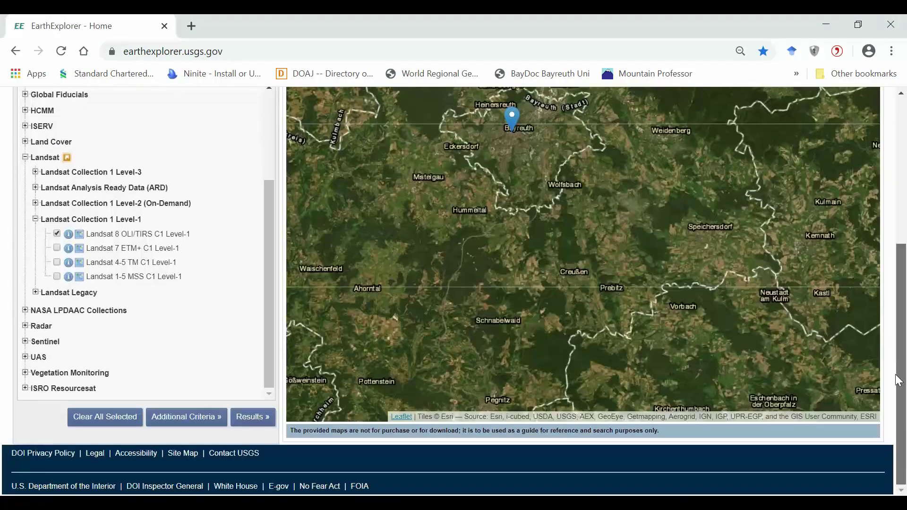
pyautogui.scroll(5, 905, 352)
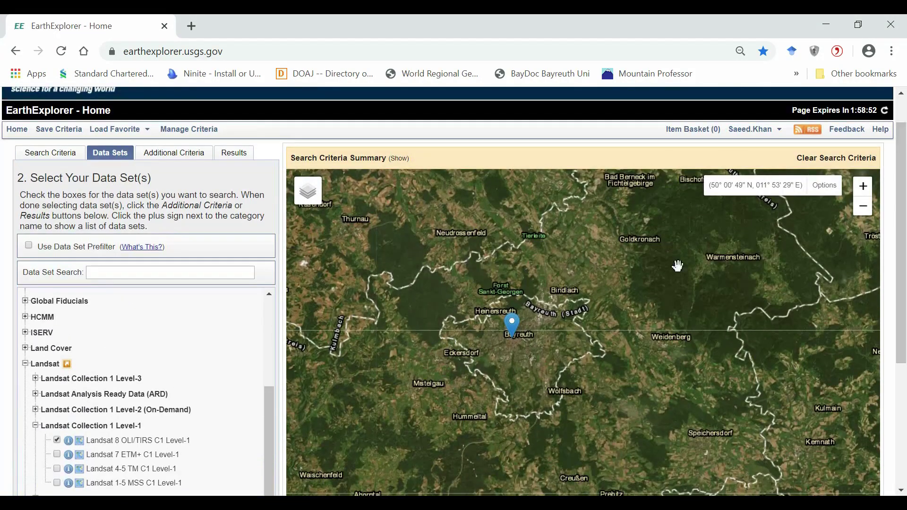
pyautogui.click(183, 153)
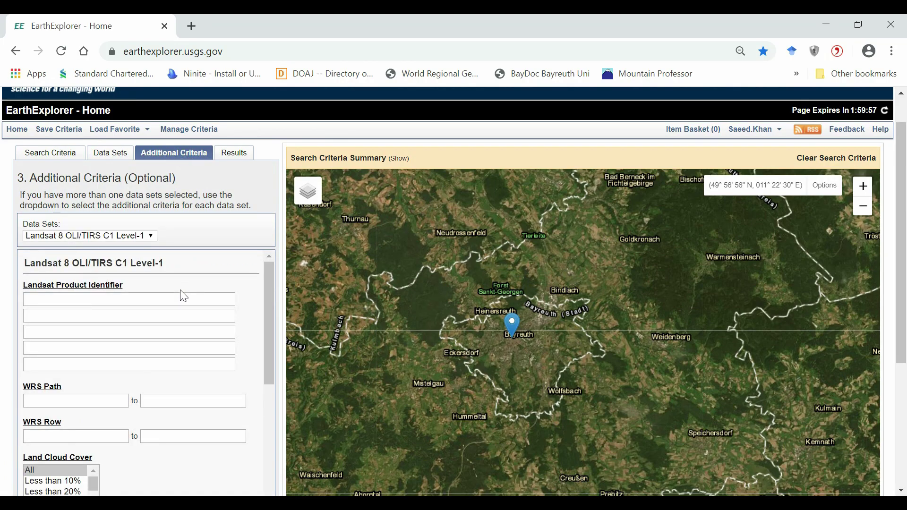
# Try land cloud cover limits of less than 10% and 20% and a 20% scene limit, and reset both to All
pyautogui.scroll(-3, 901, 236)
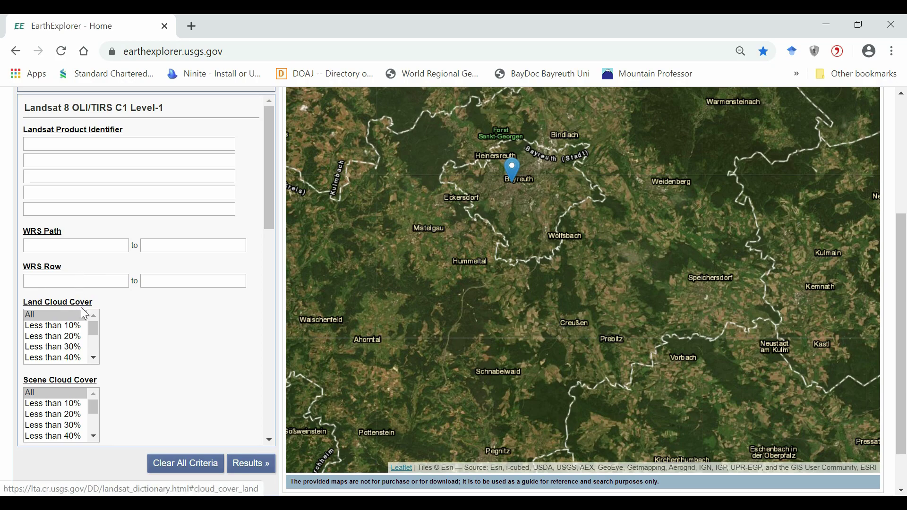
pyautogui.click(55, 326)
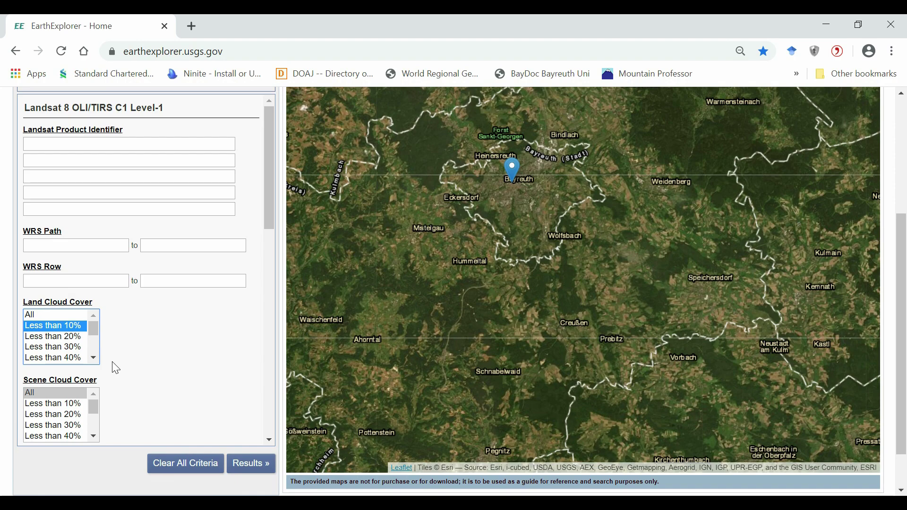
pyautogui.click(52, 337)
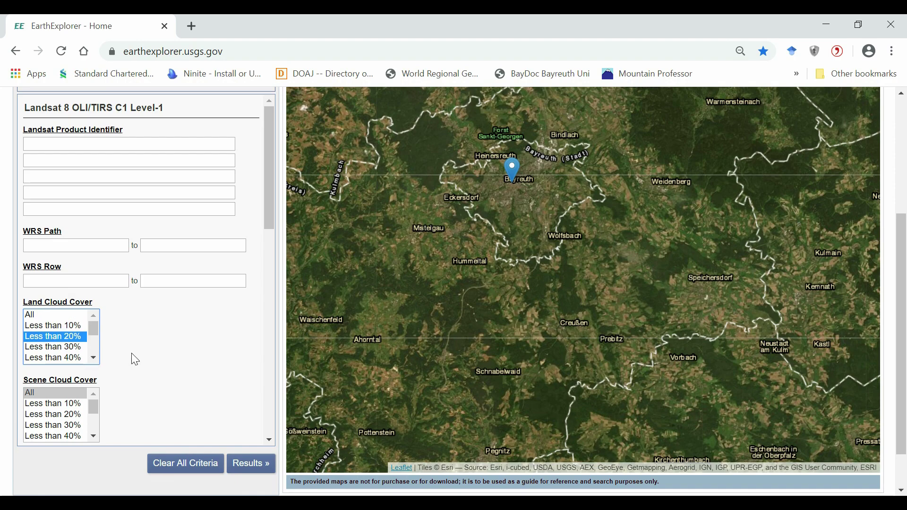
pyautogui.click(48, 416)
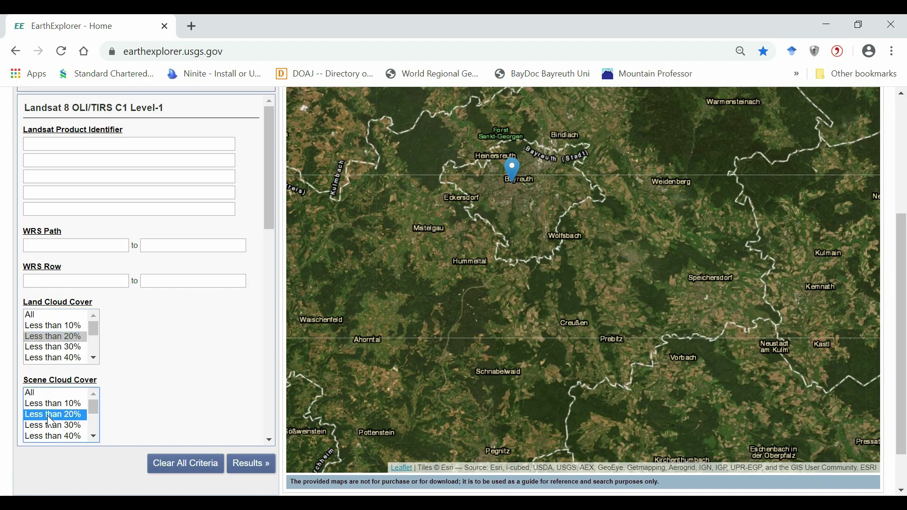
pyautogui.click(30, 392)
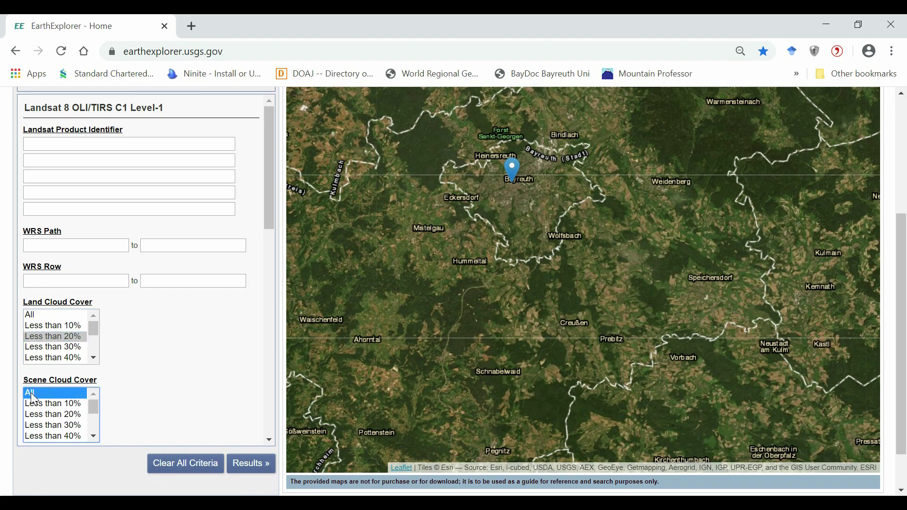
pyautogui.click(35, 315)
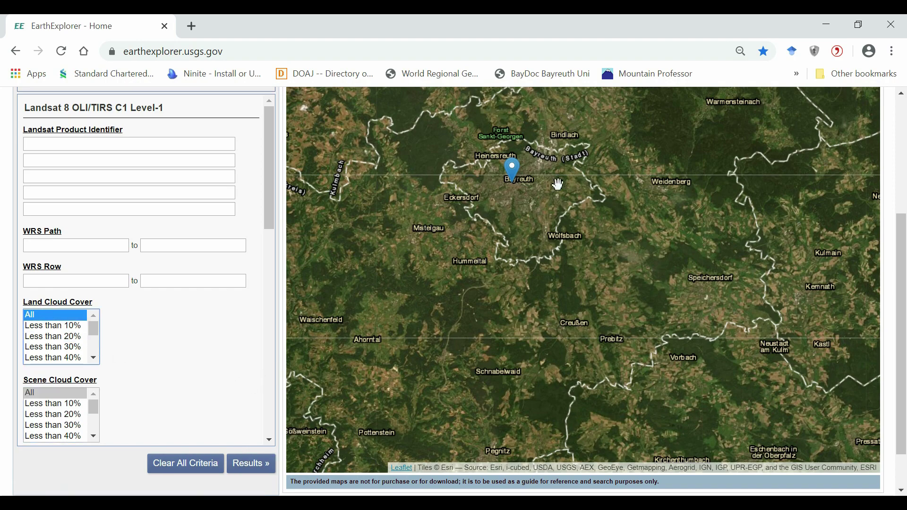
# Show the search results for the Landsat 8 OLI/TIRS C1 Level-1 data set and look through the scene list
pyautogui.scroll(5, 426, 243)
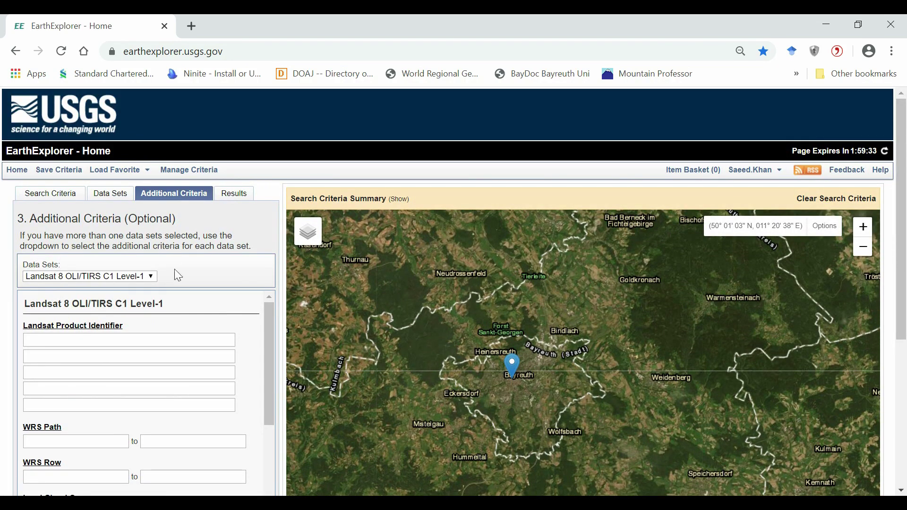
pyautogui.click(233, 194)
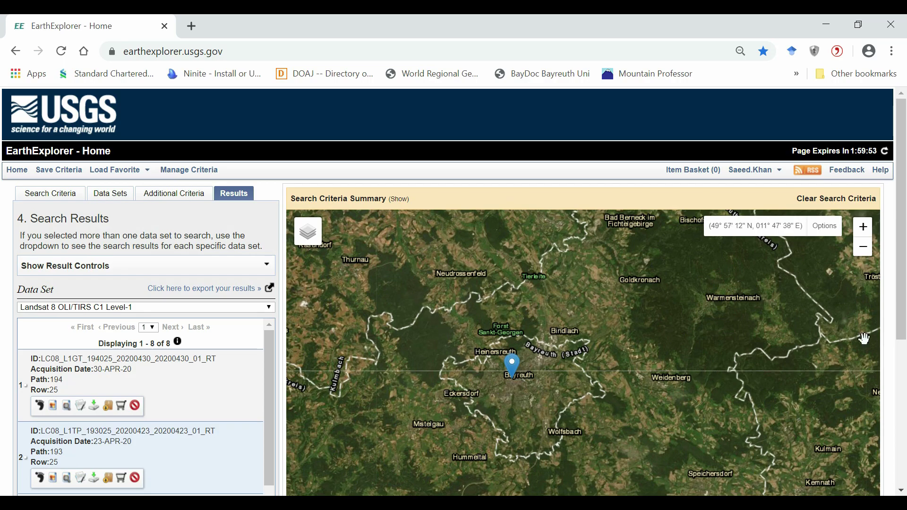
pyautogui.scroll(-2, 902, 272)
pyautogui.moveTo(906, 267); pyautogui.dragTo(906, 287)
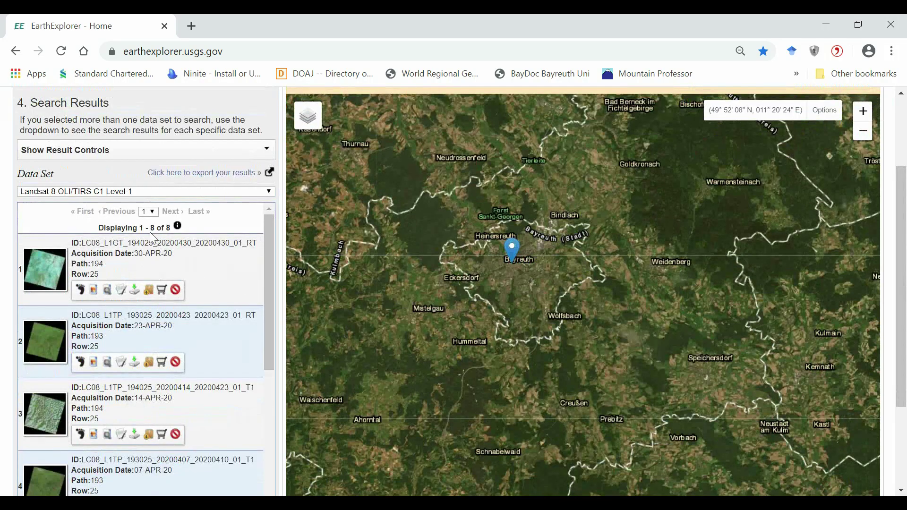
pyautogui.moveTo(271, 245)
pyautogui.mouseDown()
pyautogui.moveTo(268, 268)
pyautogui.moveTo(268, 257)
pyautogui.mouseUp()
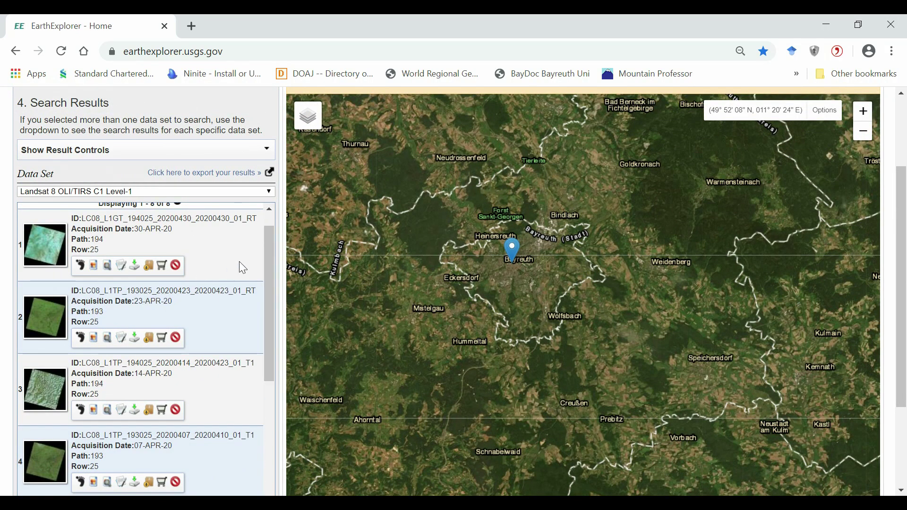
pyautogui.moveTo(273, 237); pyautogui.dragTo(270, 222)
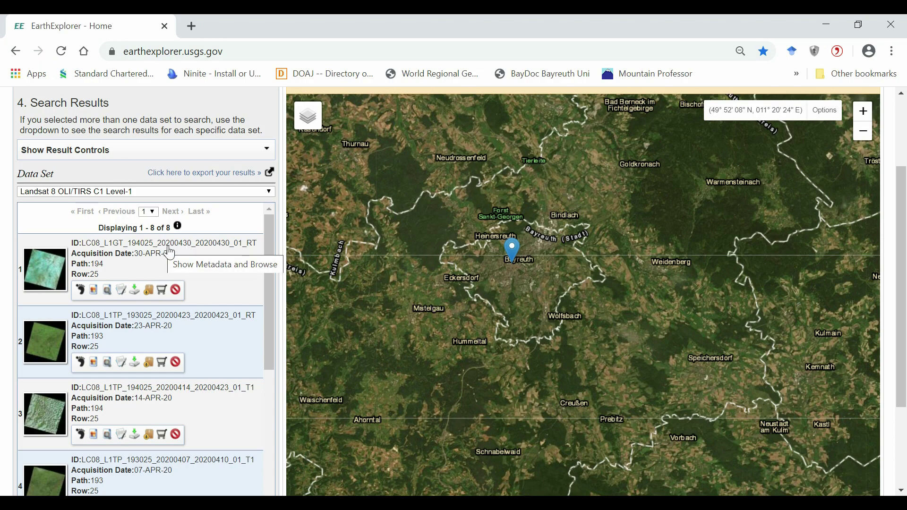
# Preview the footprint and the browse overlay of the 30-APR-20 scene on the map, hiding each one again
pyautogui.click(81, 292)
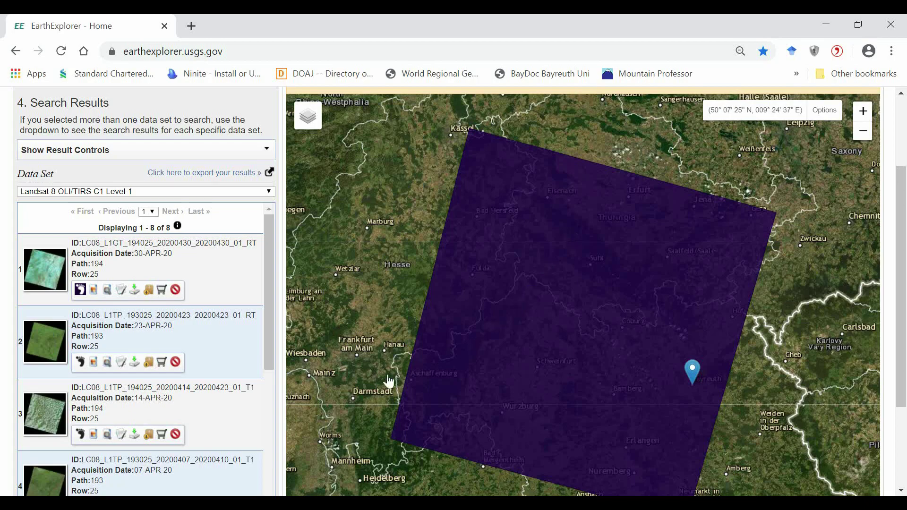
pyautogui.click(82, 291)
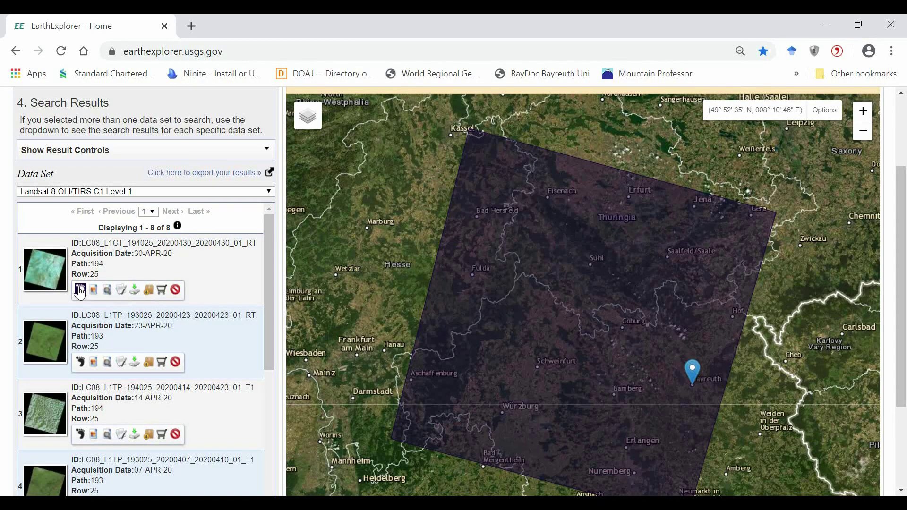
pyautogui.click(94, 290)
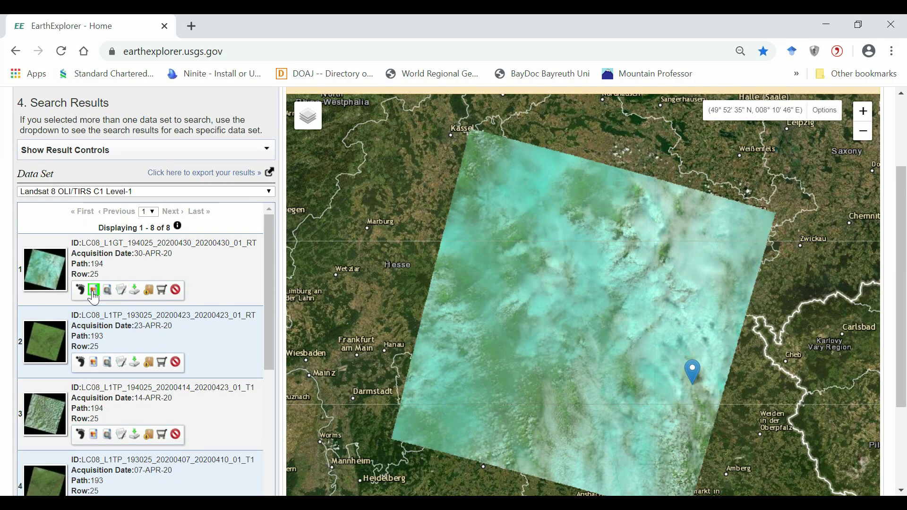
pyautogui.click(94, 294)
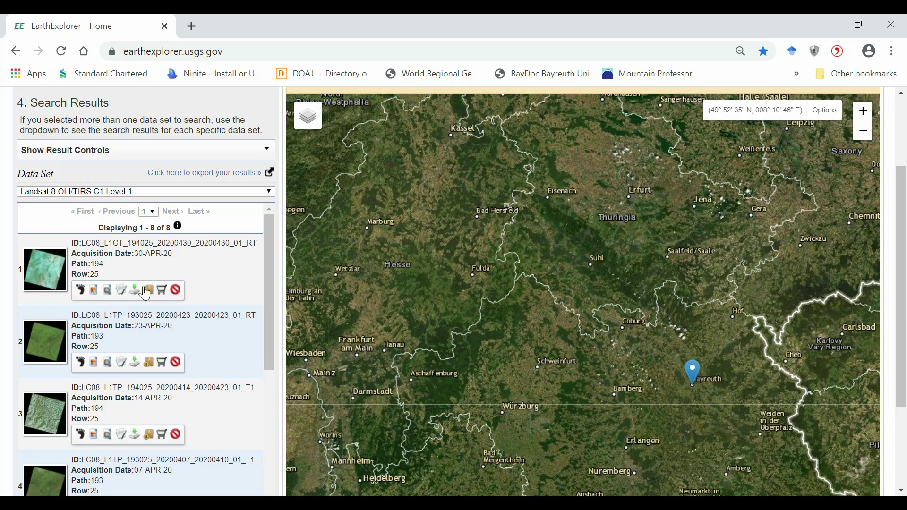
# Start downloading the Level-1 GeoTIFF Data Product of the 30-APR-20 scene and pause the download
pyautogui.click(136, 295)
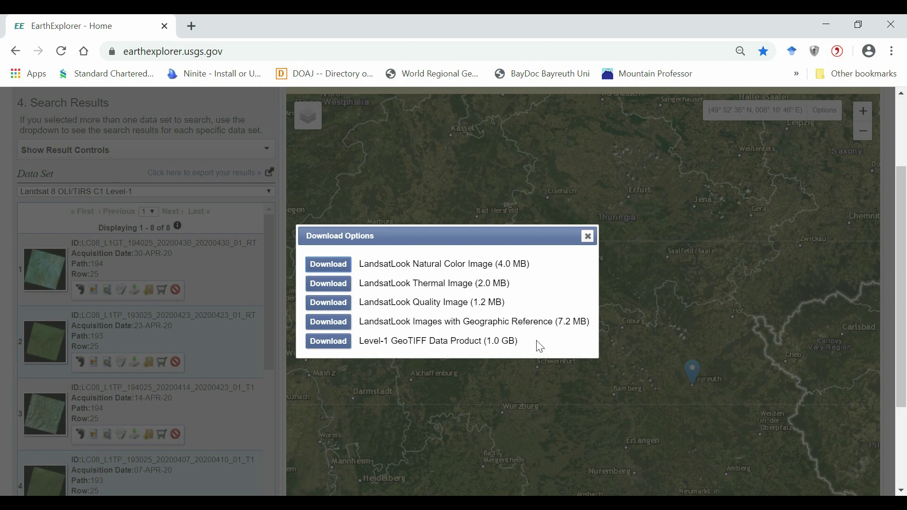
pyautogui.click(329, 342)
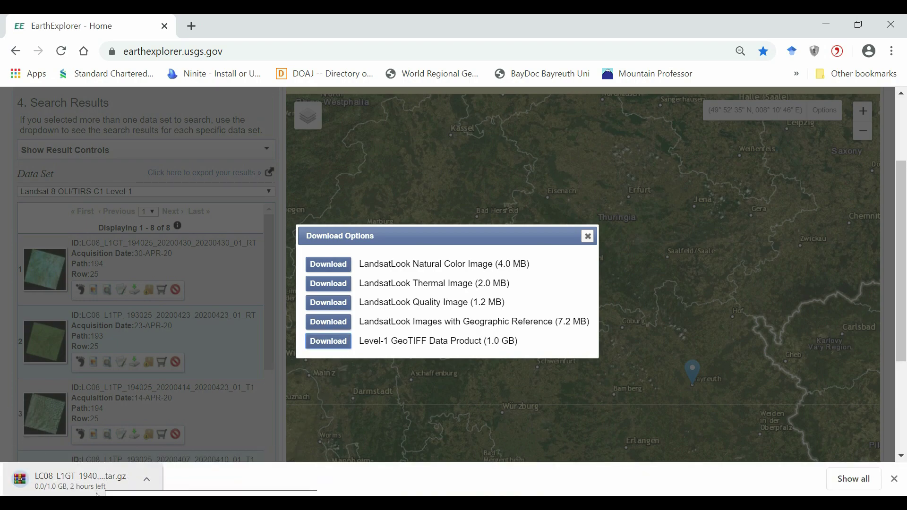
pyautogui.rightClick(101, 491)
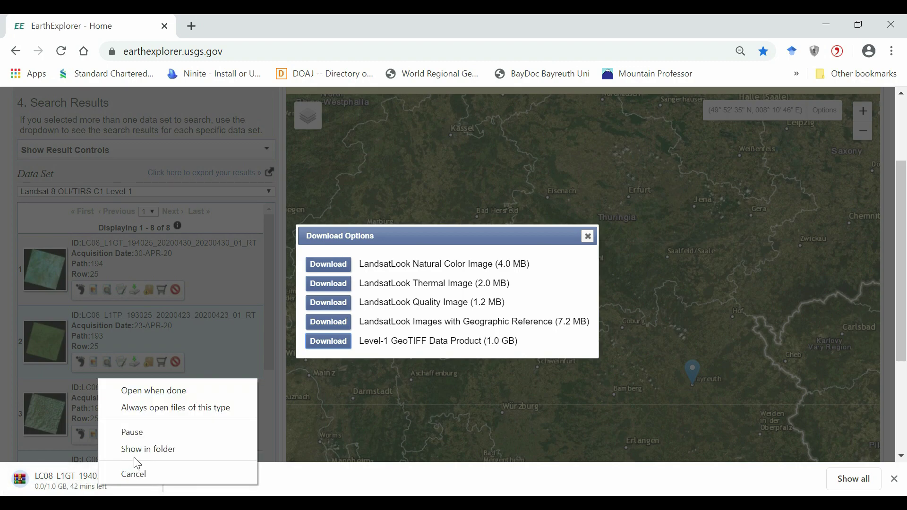
pyautogui.click(141, 432)
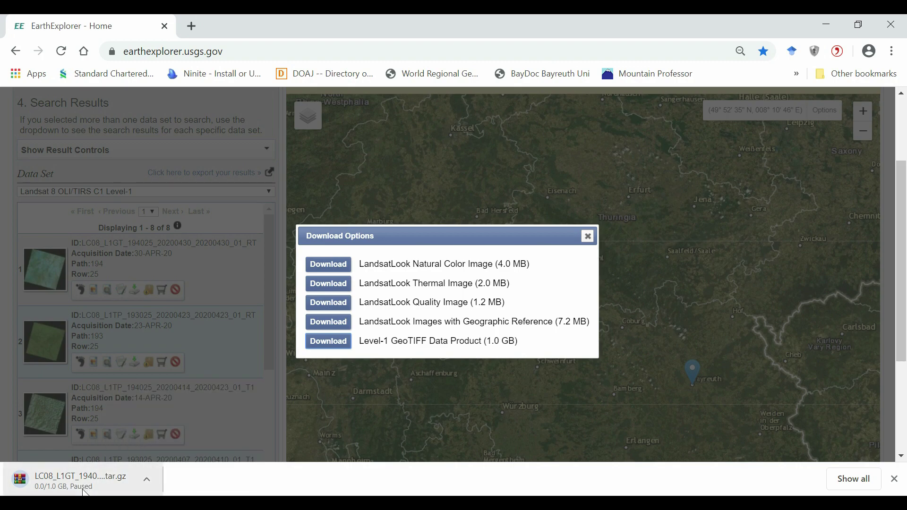
pyautogui.click(589, 237)
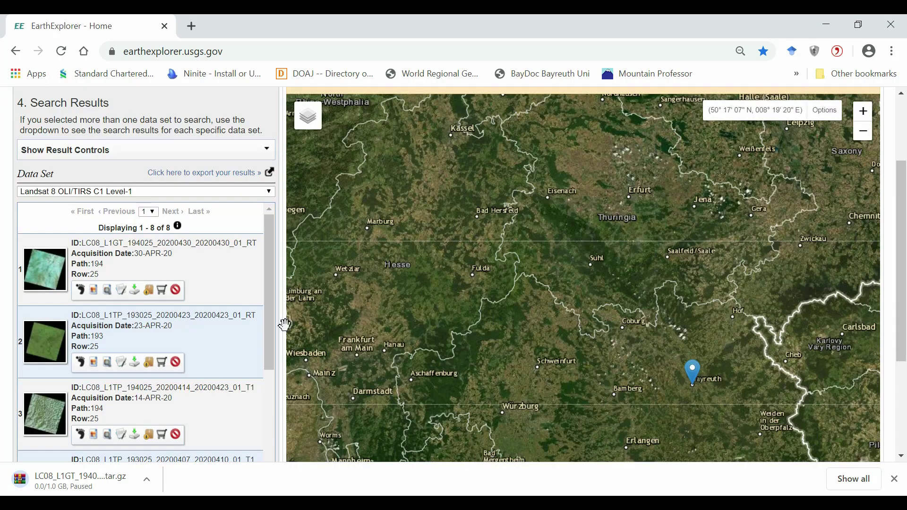
# Try adding the 30-APR-20 scene to the bulk download and remove it again
pyautogui.click(149, 291)
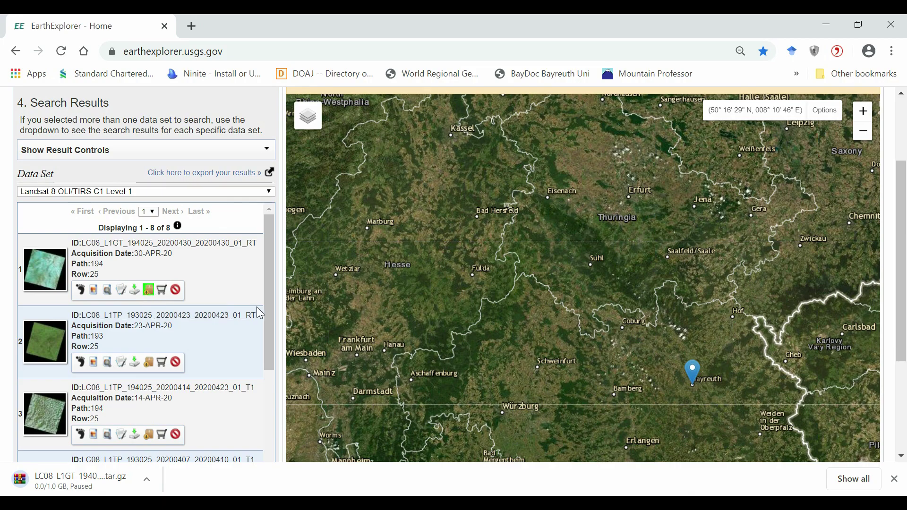
pyautogui.click(150, 295)
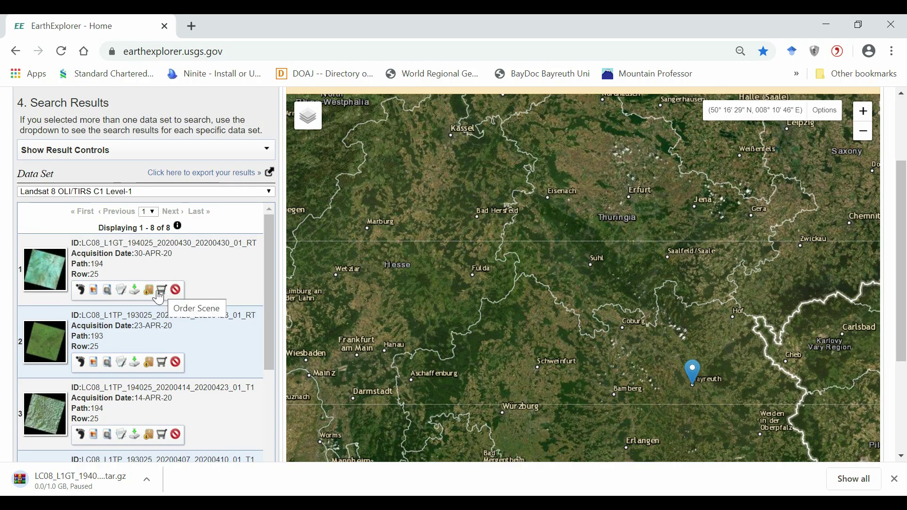
# Add the 30-APR-20 scene to the order and look through the remaining scenes in the results
pyautogui.click(163, 293)
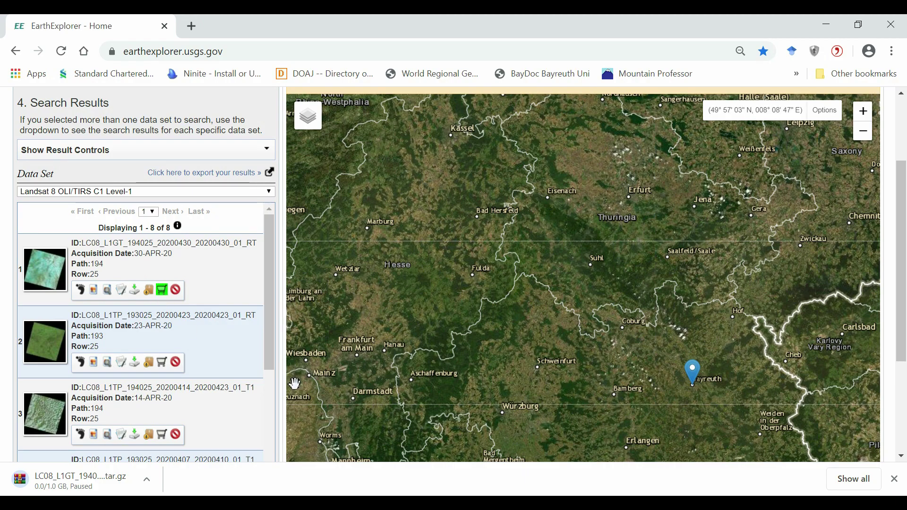
pyautogui.scroll(1, 293, 381)
pyautogui.scroll(-1, 293, 381)
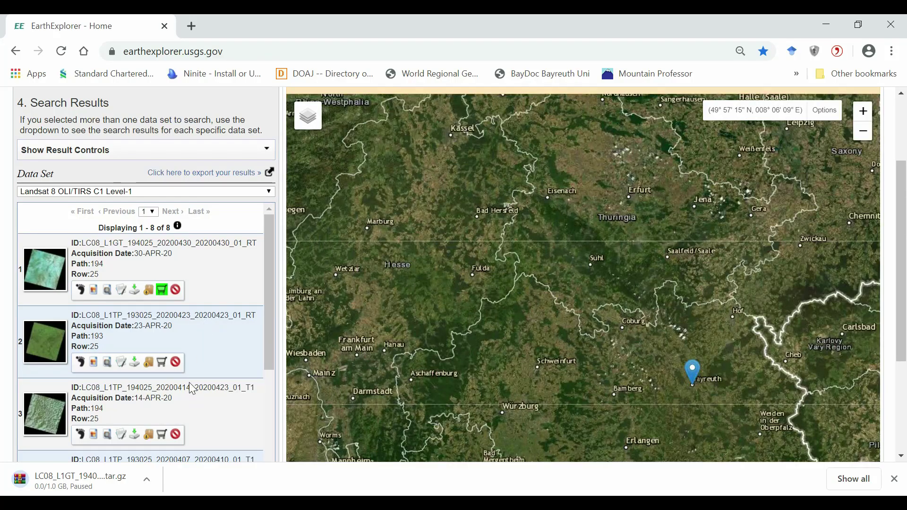
pyautogui.scroll(-2, 163, 368)
pyautogui.scroll(-5, 163, 370)
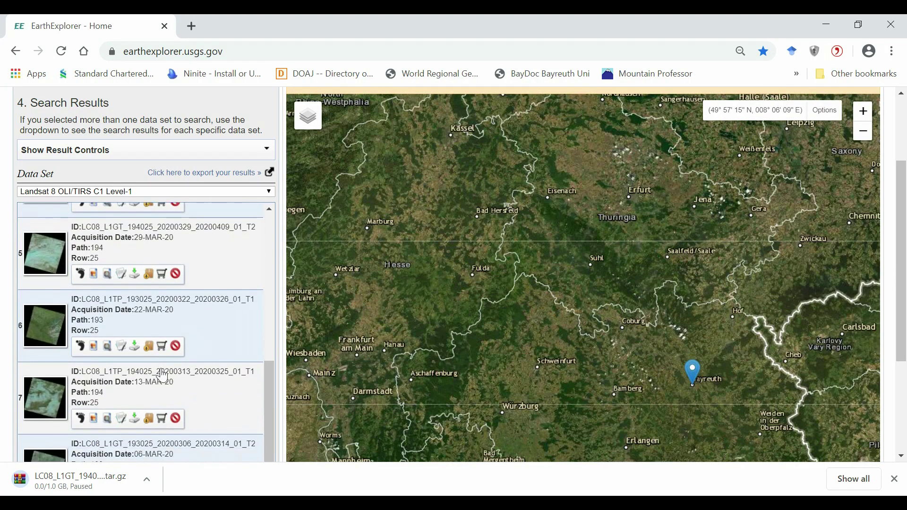
pyautogui.scroll(3, 888, 246)
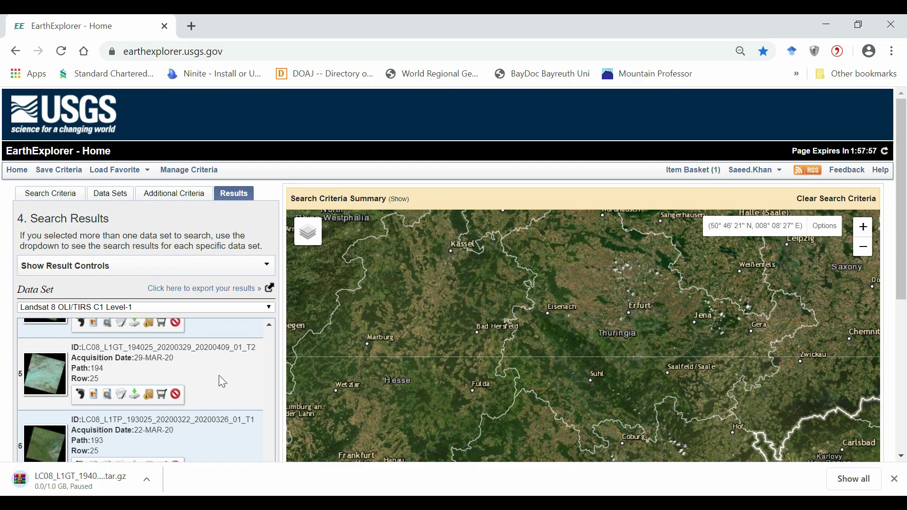
pyautogui.scroll(7, 219, 375)
pyautogui.scroll(1, 168, 401)
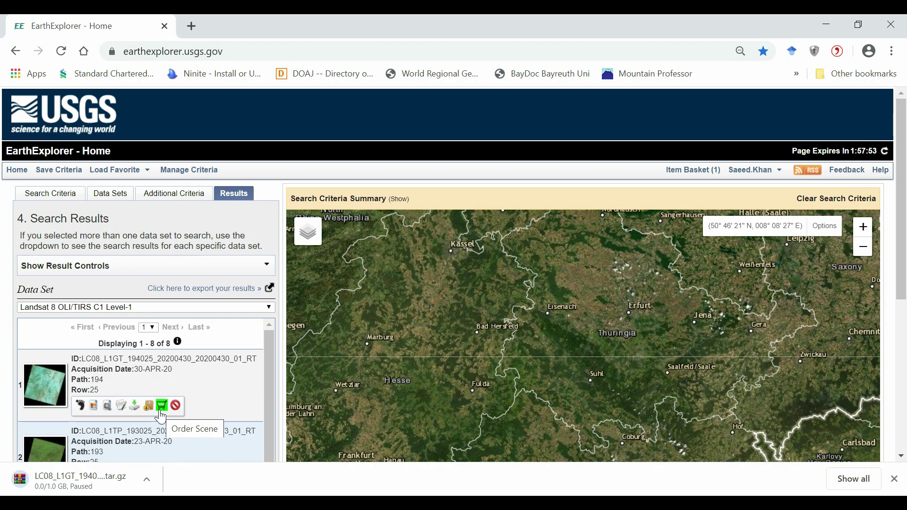
# Review the Landsat 8 OLI/TIRS C1 Level-1 scene in the item basket and proceed to checkout
pyautogui.click(710, 173)
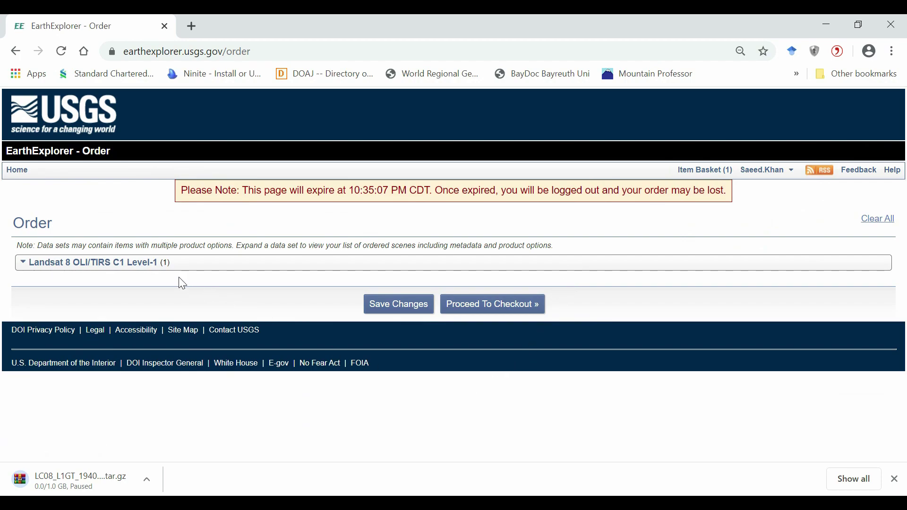
pyautogui.click(133, 264)
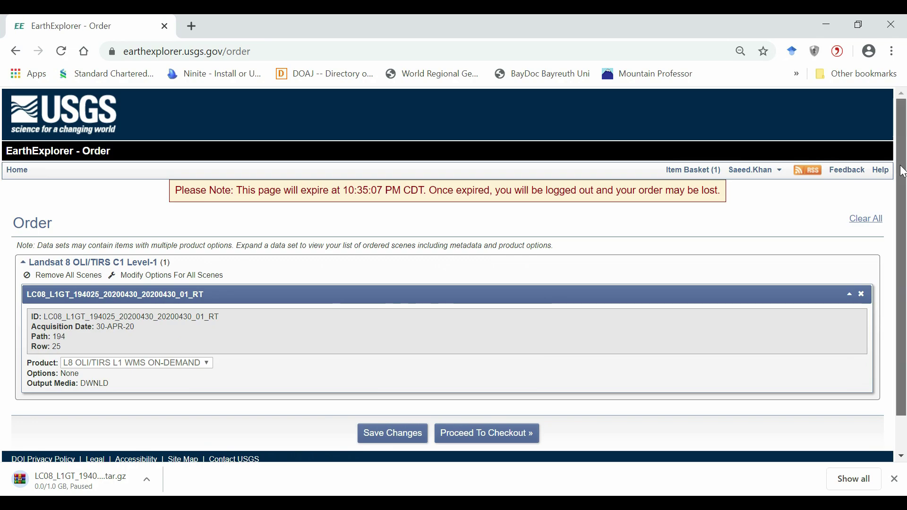
pyautogui.scroll(-1, 475, 398)
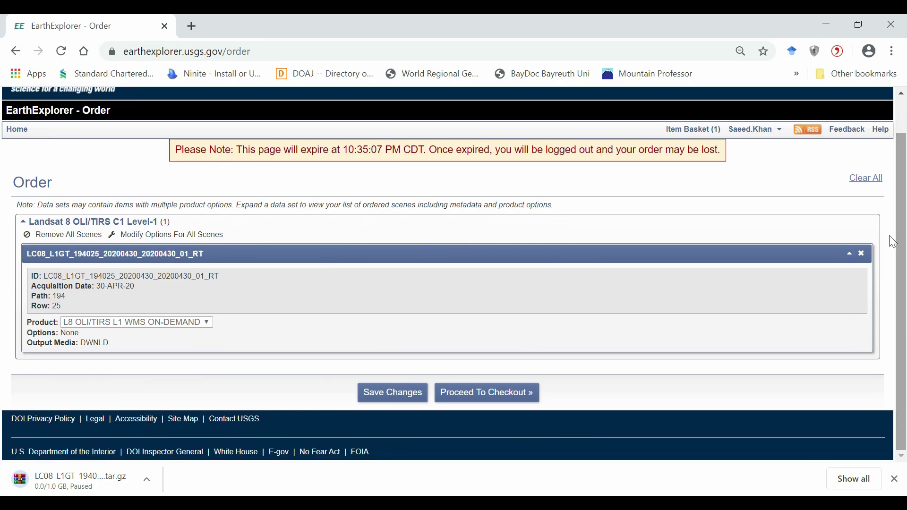
pyautogui.click(474, 398)
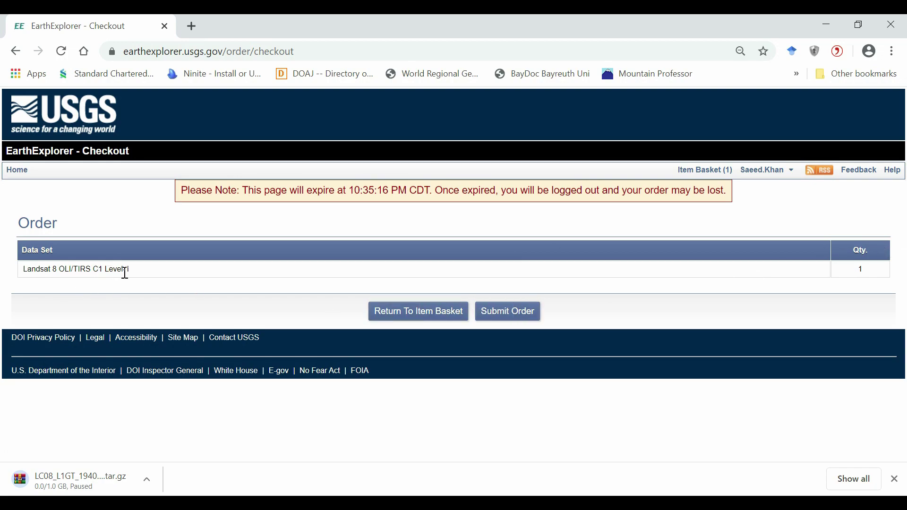
pyautogui.click(530, 321)
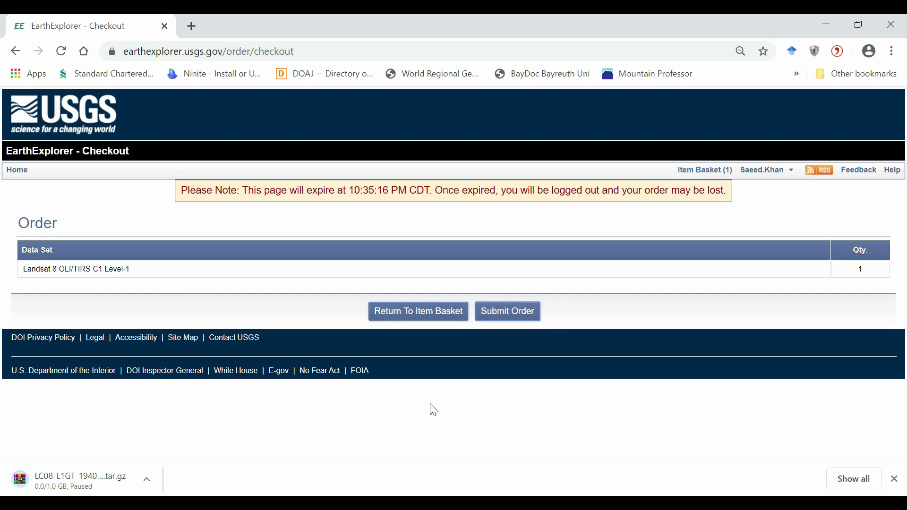